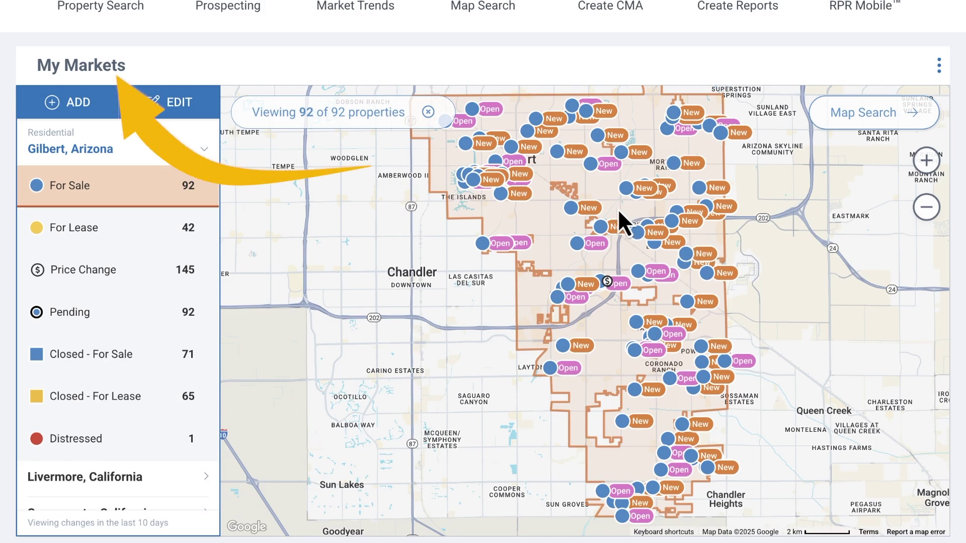
# Step: Open the Gilbert, Arizona area card on the My Markets map
pyautogui.click(610, 195)
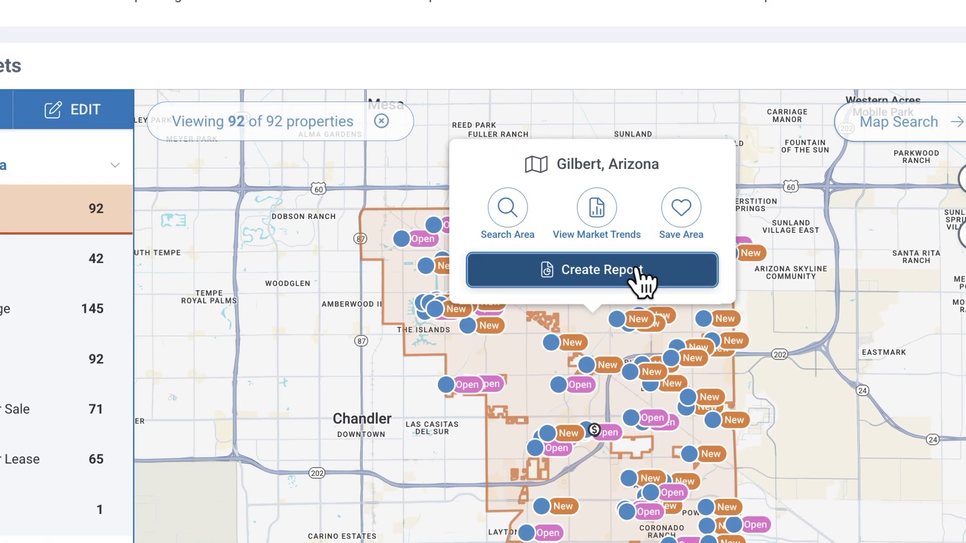
# Step: Create a Market Activity Template report titled 'Gilbert Market Activity' and open it in the editor
pyautogui.click(641, 261)
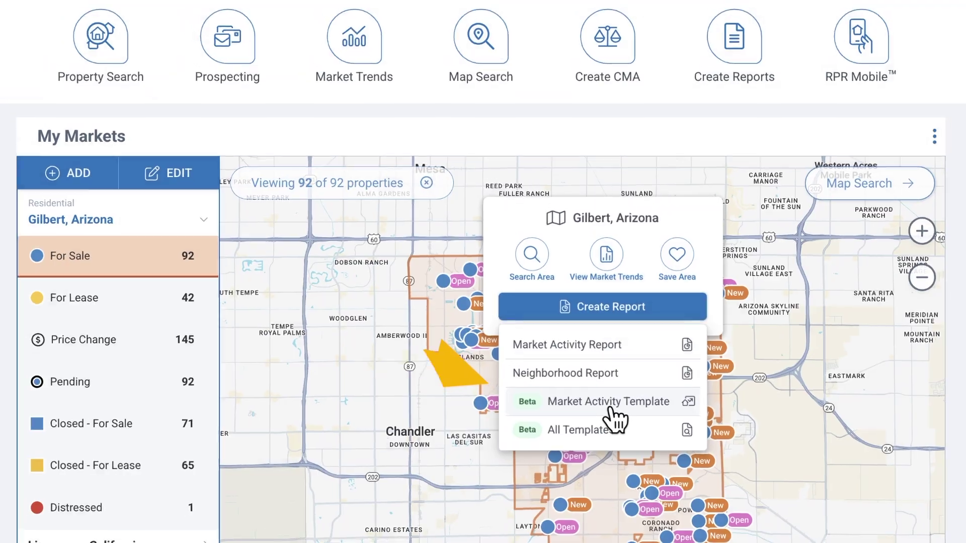
pyautogui.click(604, 389)
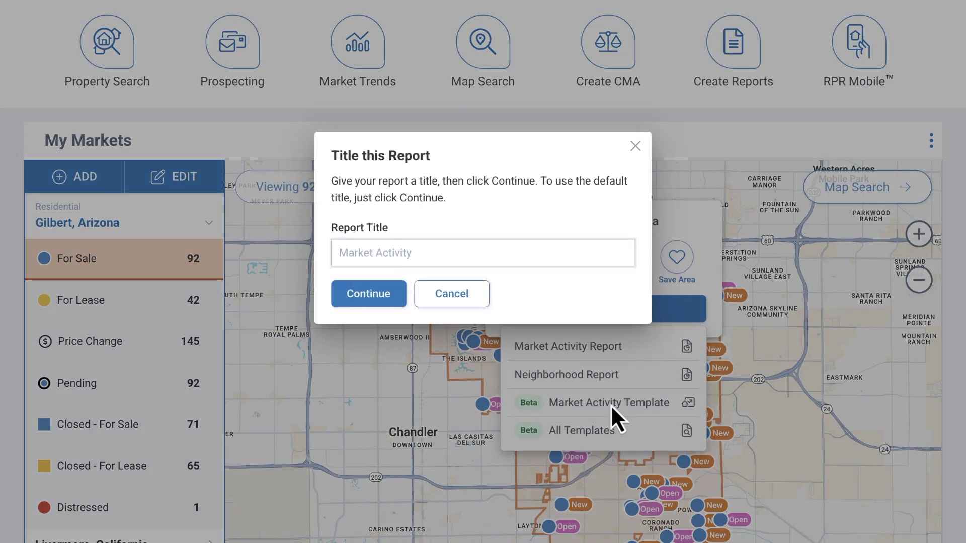
pyautogui.write('Gilbert Market Activity')
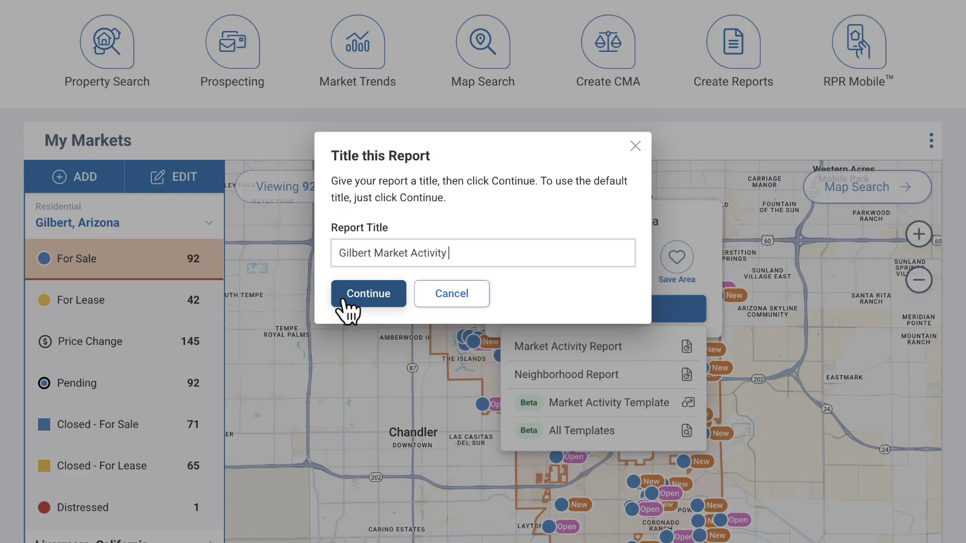
pyautogui.click(345, 300)
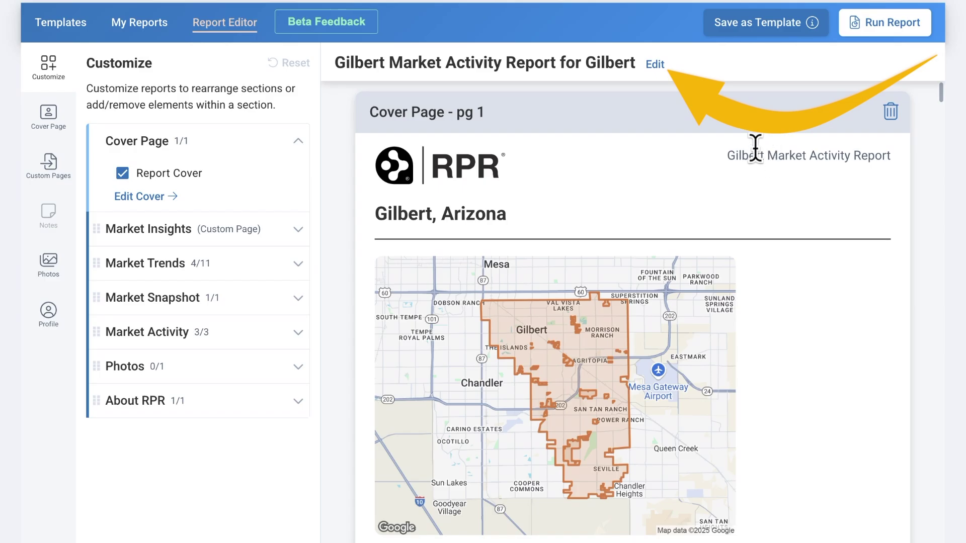
pyautogui.click(654, 65)
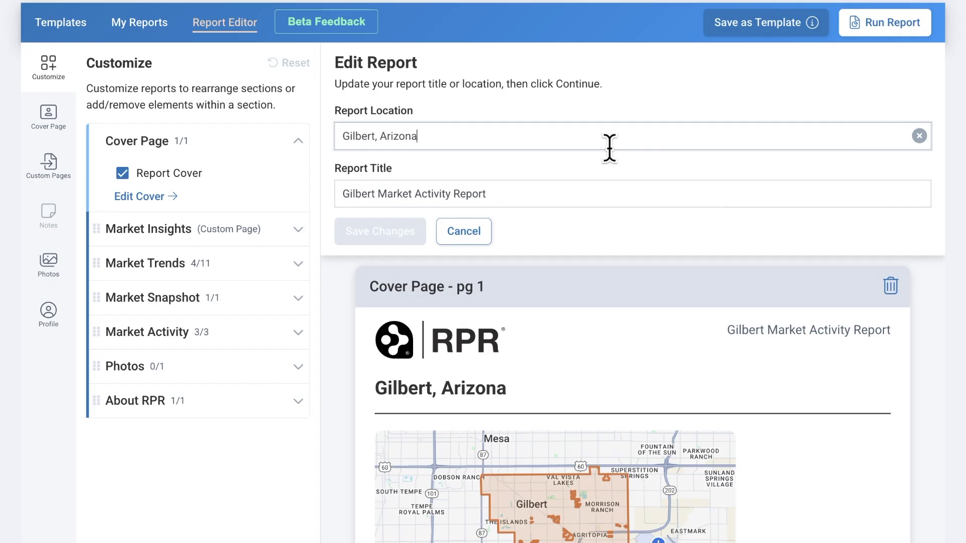
pyautogui.click(462, 231)
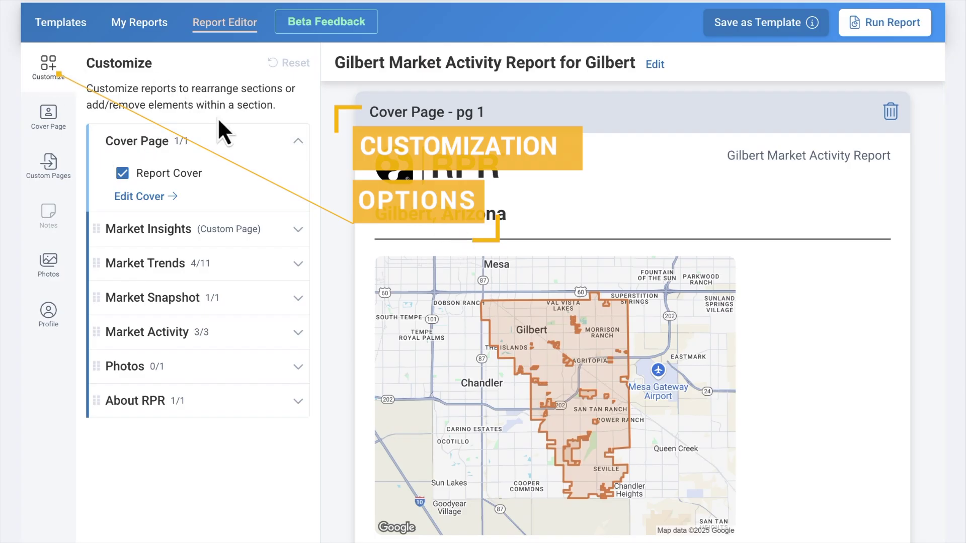
pyautogui.click(58, 121)
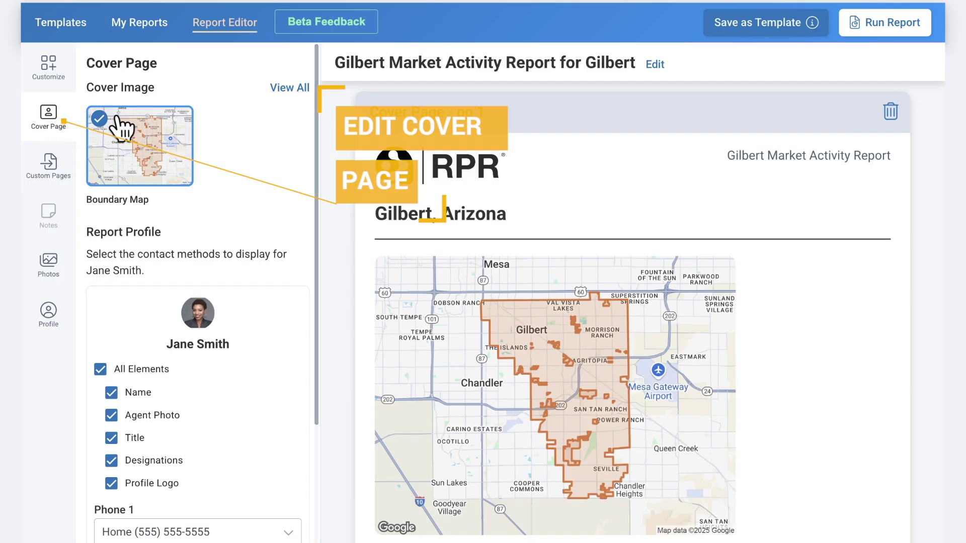
# Step: Upload the 2/7/2025 aerial photo and use it as the cover image instead of the Boundary Map
pyautogui.click(296, 88)
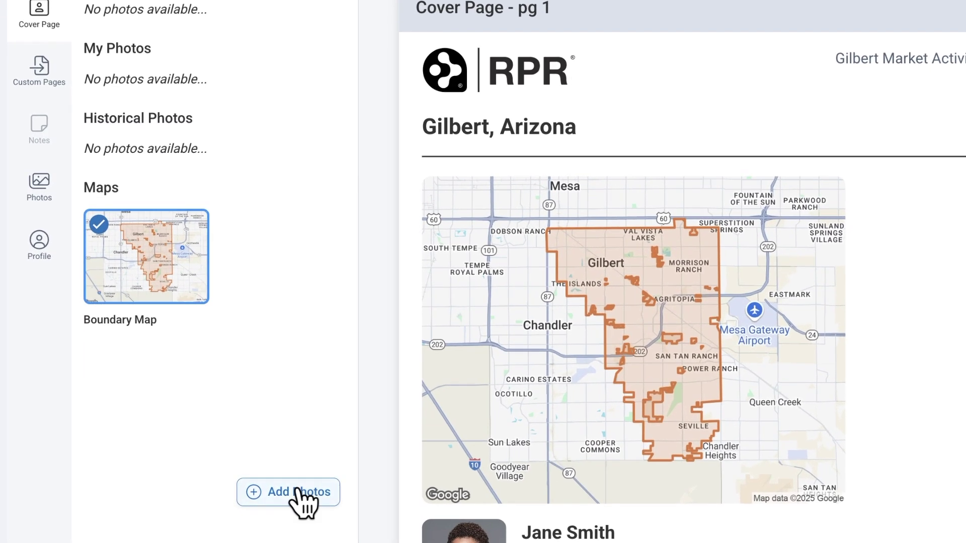
pyautogui.click(299, 492)
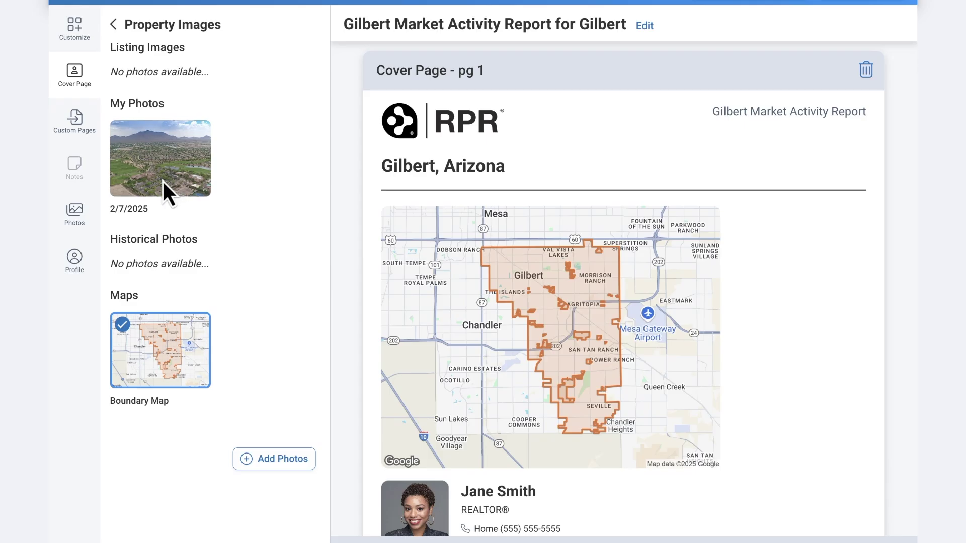
pyautogui.moveTo(136, 168)
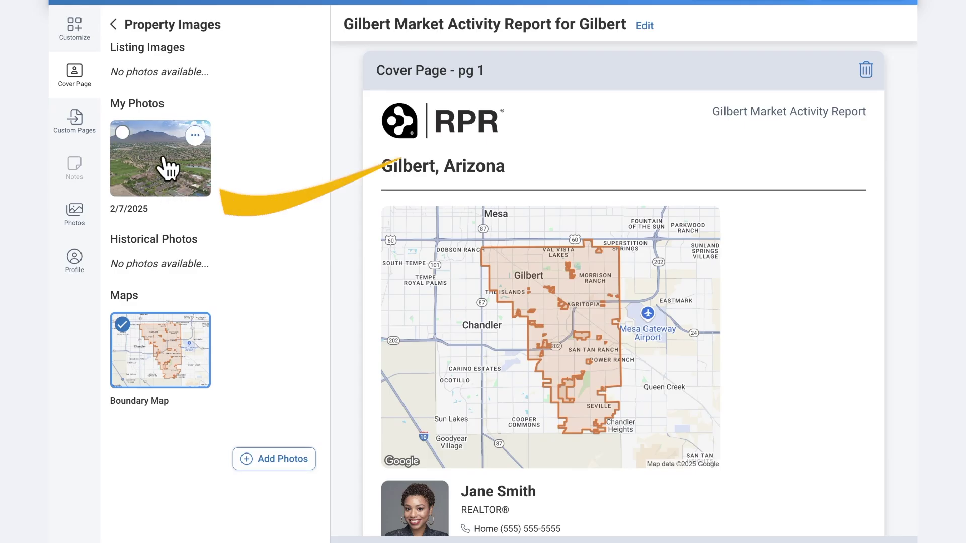
pyautogui.click(124, 132)
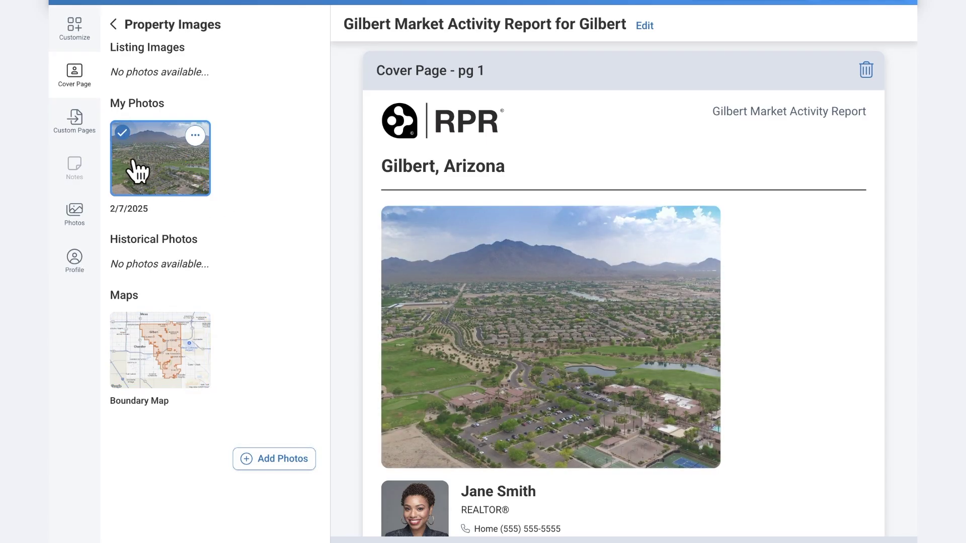
pyautogui.click(119, 36)
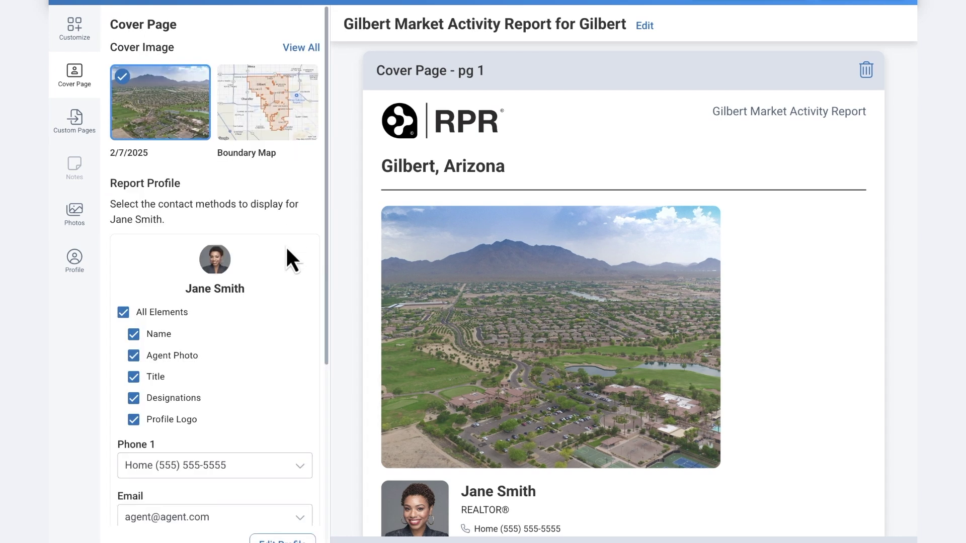
# Step: Paste a note inviting questions into Personalize Your Report, then go to Custom Pages
pyautogui.scroll(-3, 277, 249)
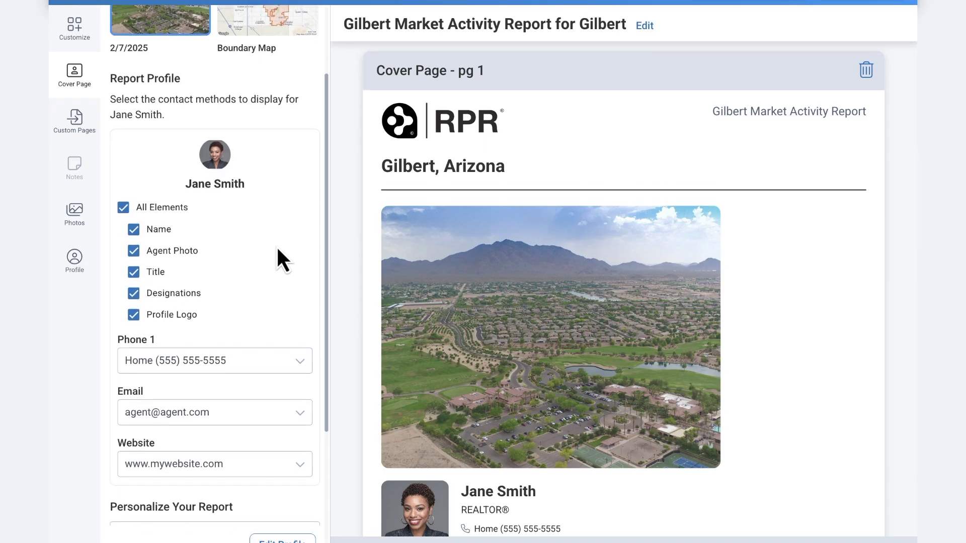
pyautogui.scroll(-3, 283, 259)
pyautogui.click(141, 334)
pyautogui.write('Check out the local market activity report for Gilbert. Let me know if you have any questions!  -Jane')
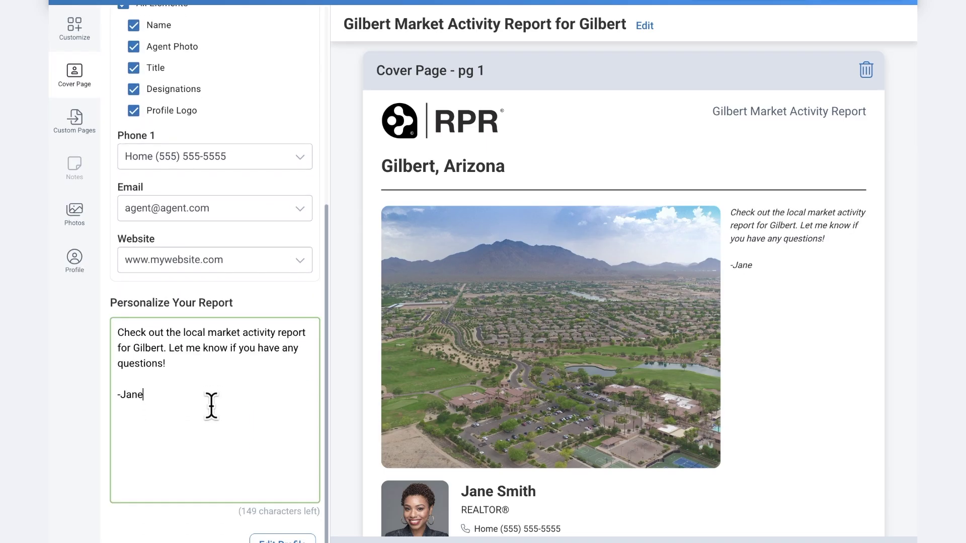
pyautogui.scroll(6, 151, 126)
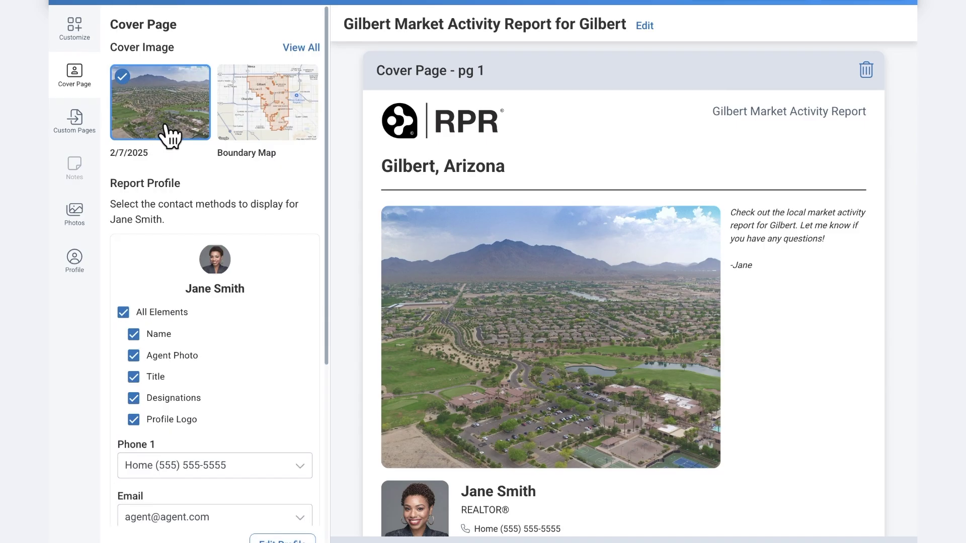
pyautogui.scroll(-6, 254, 231)
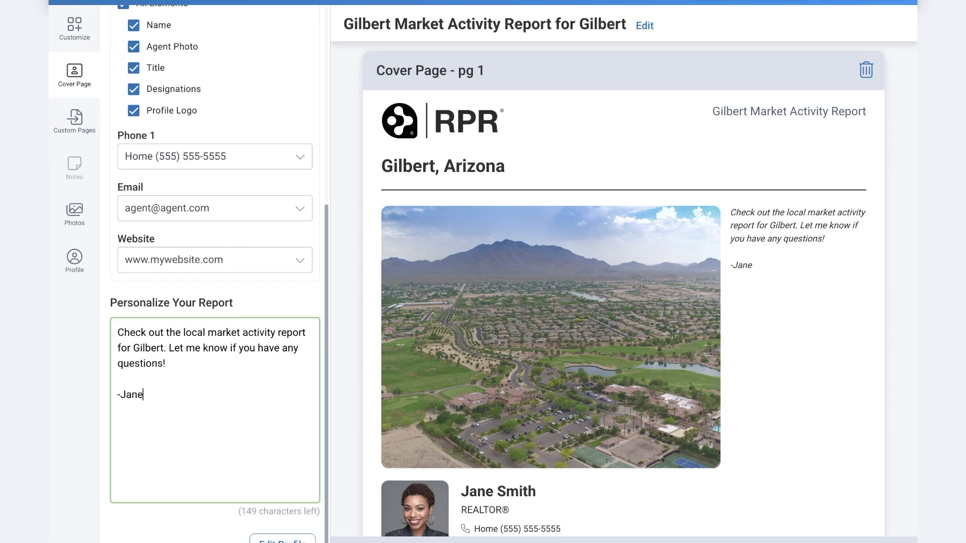
pyautogui.click(75, 120)
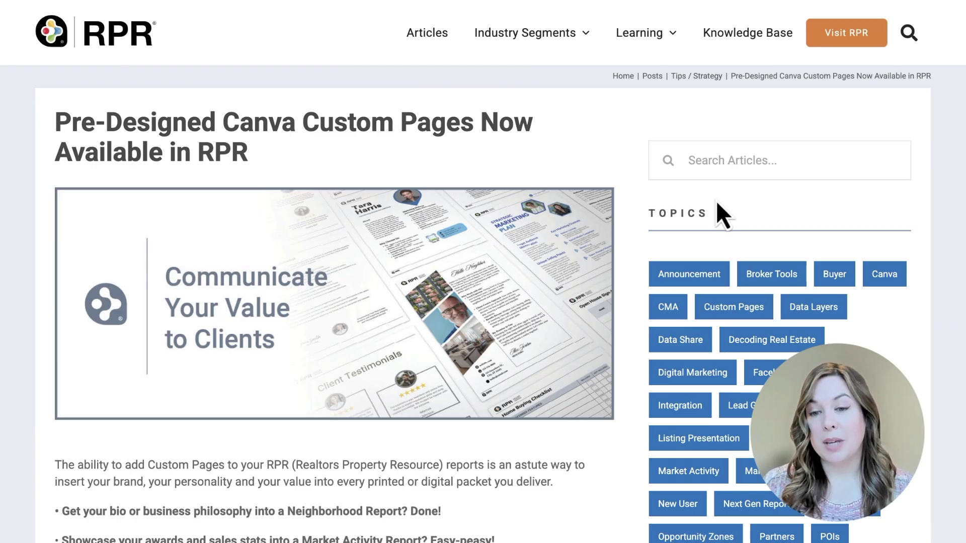
# Step: Browse the Custom Pages templates on RPR's Canva Templates page, like testimonials and marketing plans
pyautogui.scroll(-15, 716, 201)
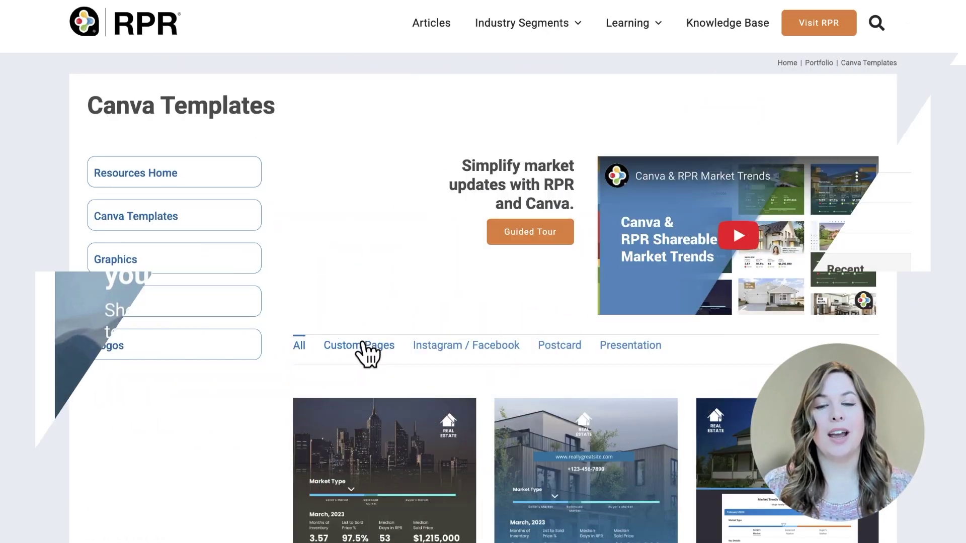
pyautogui.click(358, 345)
pyautogui.scroll(-2, 455, 370)
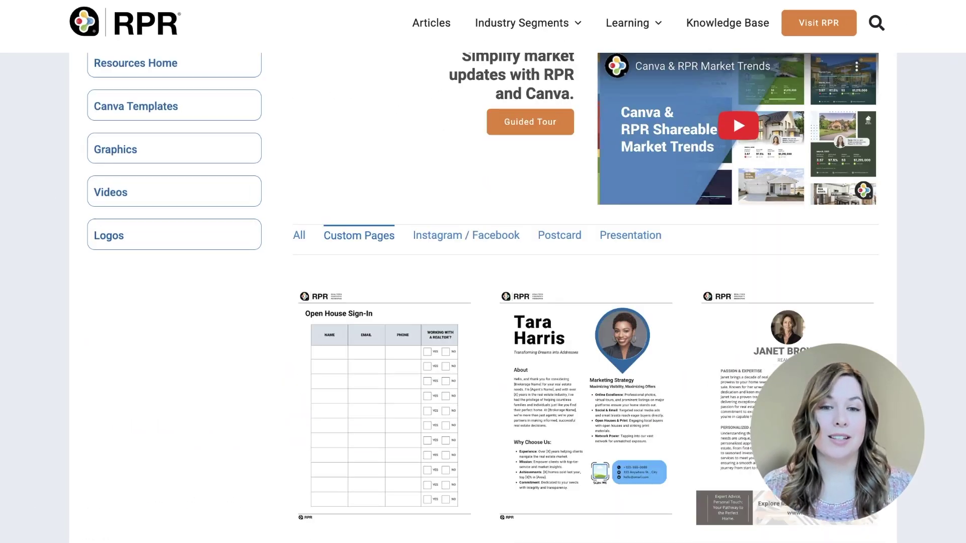
pyautogui.scroll(-5, 595, 300)
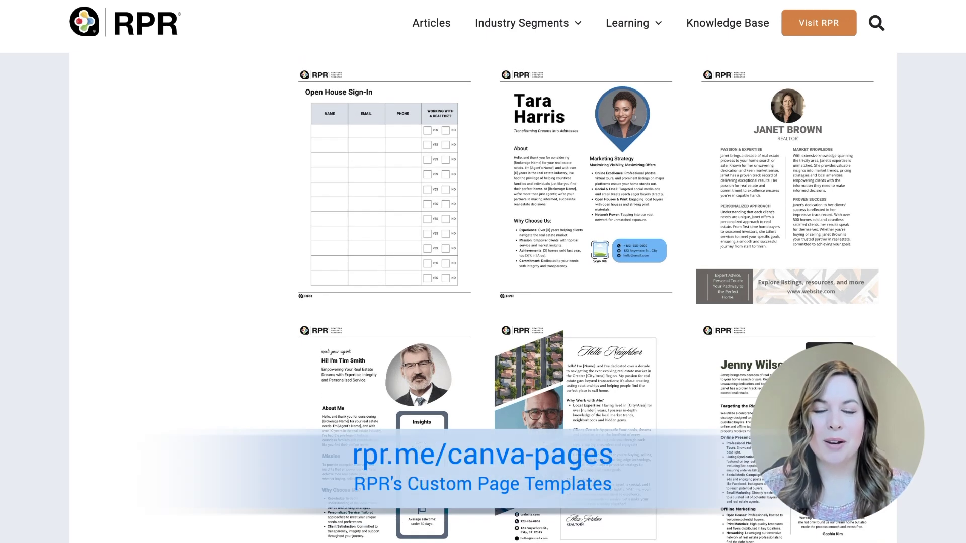
pyautogui.scroll(-6, 595, 296)
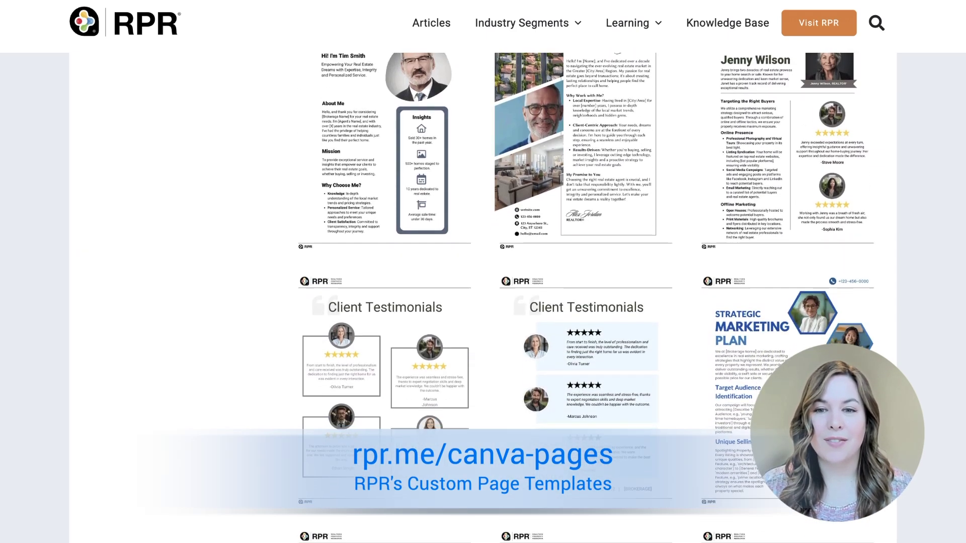
pyautogui.scroll(-3, 595, 297)
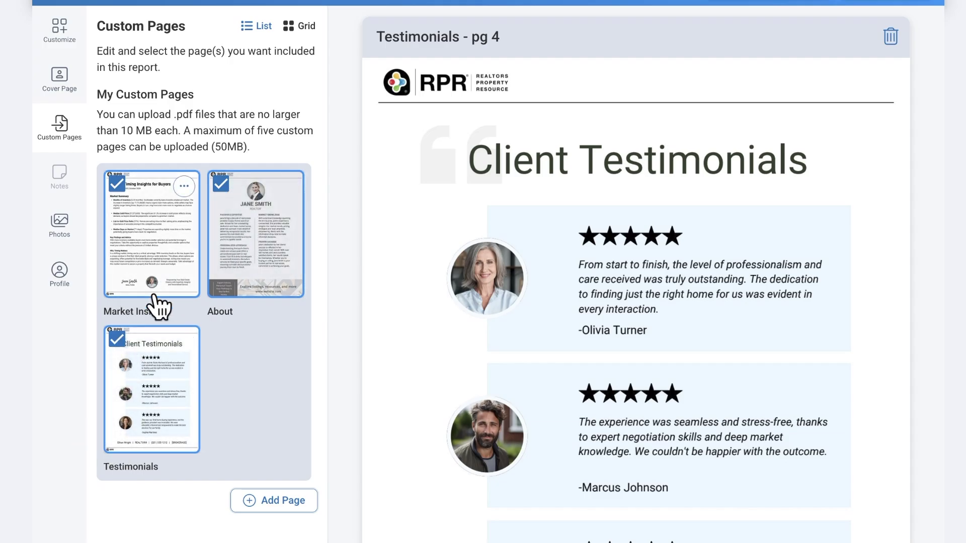
# Step: Remove the Testimonials page and move About to sit right after the Cover Page
pyautogui.click(132, 346)
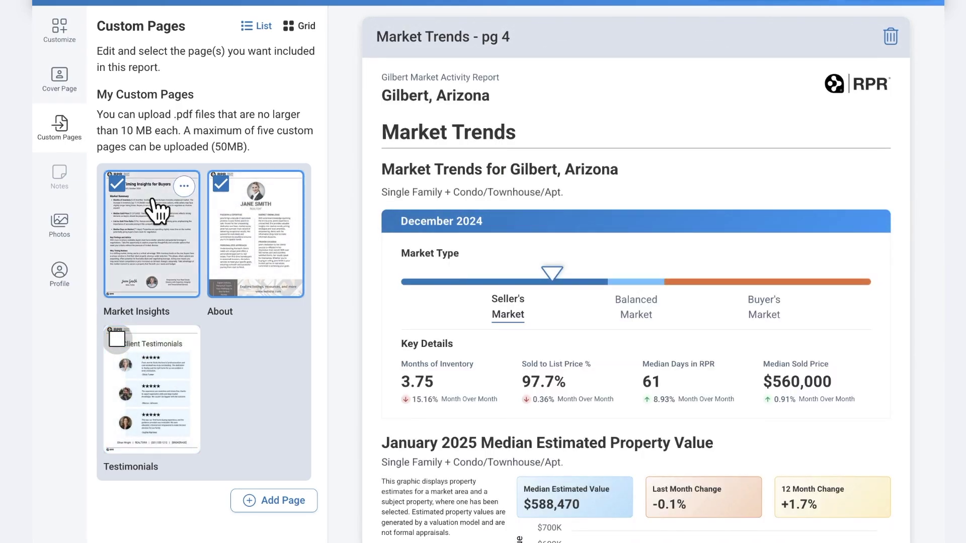
pyautogui.click(60, 35)
pyautogui.moveTo(121, 173); pyautogui.dragTo(138, 315)
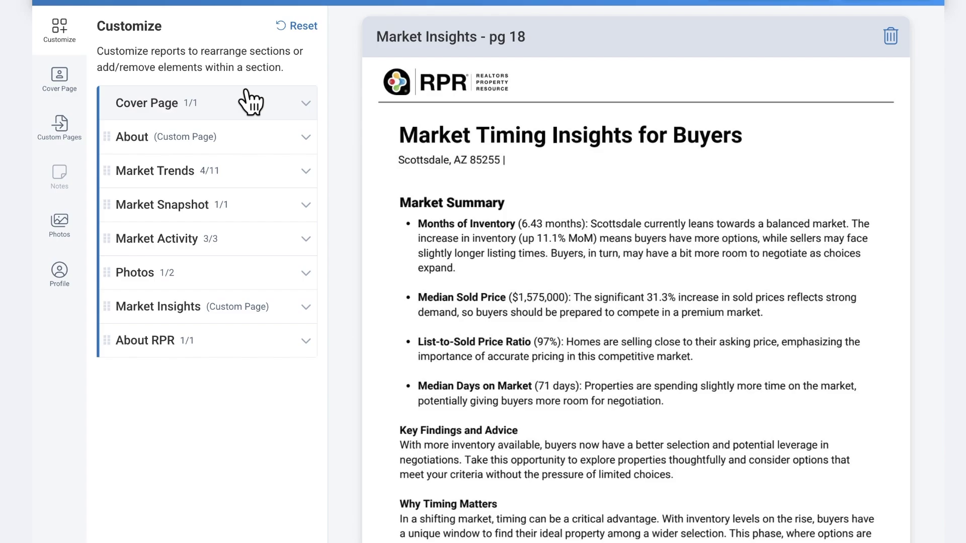
# Step: Expand the Market Trends section and open its Select Property Type dropdown
pyautogui.click(238, 177)
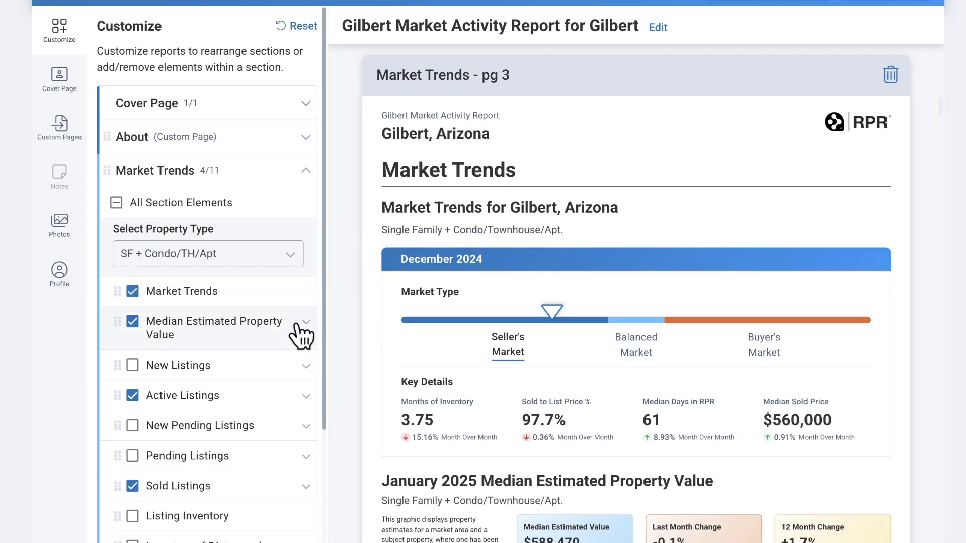
pyautogui.scroll(-1, 265, 293)
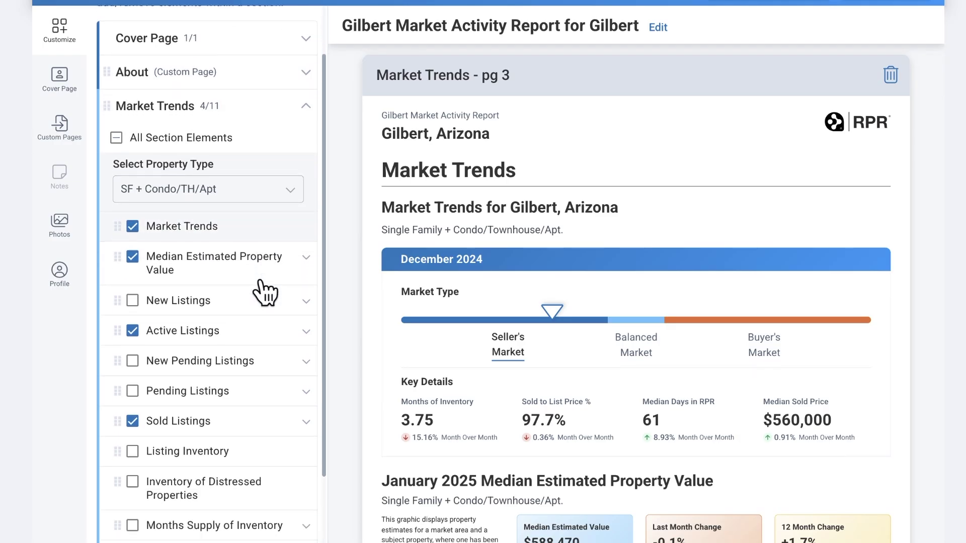
pyautogui.scroll(-1, 262, 291)
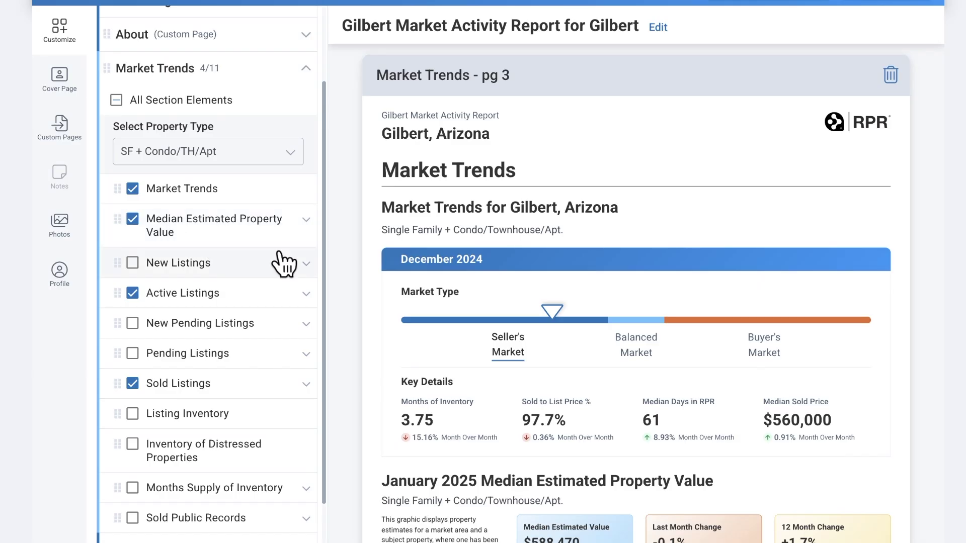
pyautogui.scroll(-1, 277, 263)
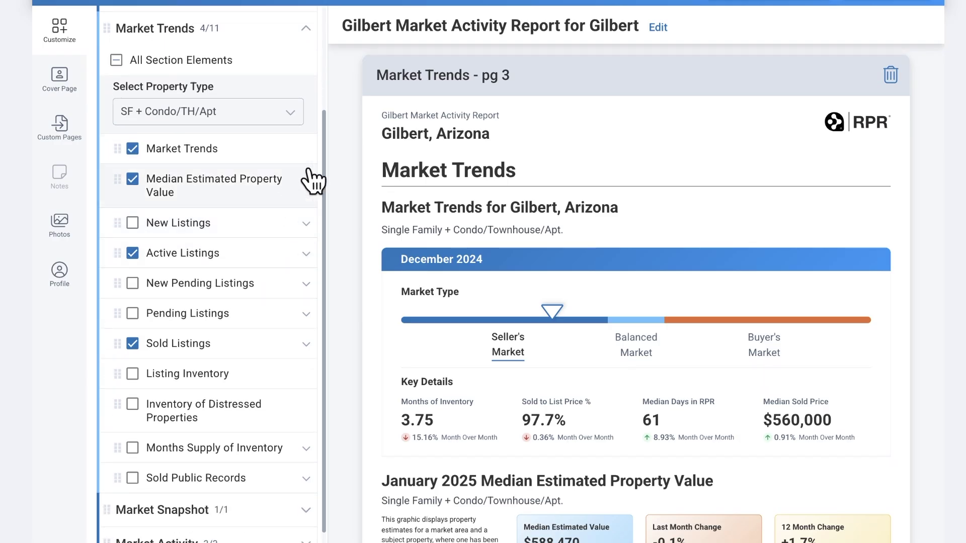
pyautogui.click(294, 115)
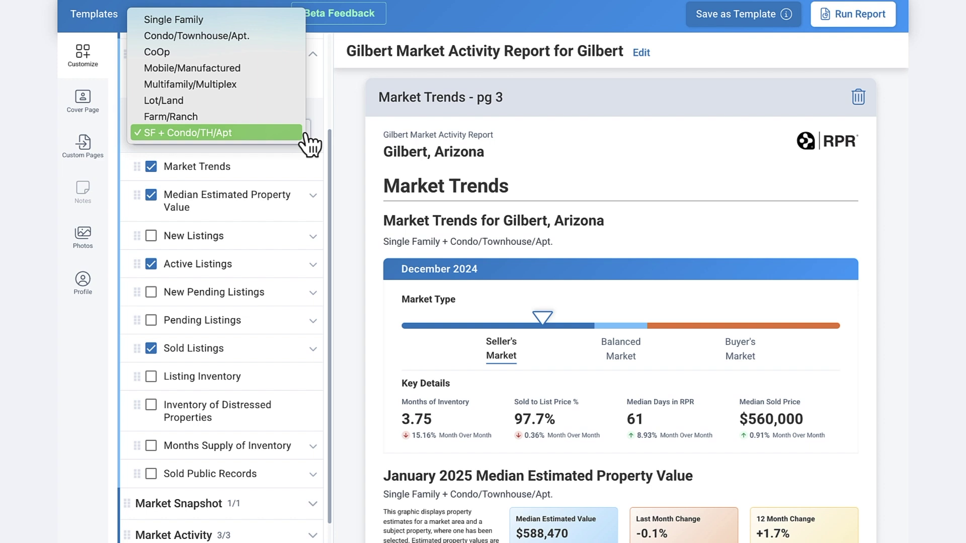
# Step: Set Market Trends to Single Family and add Pending Listings and Months Supply of Inventory
pyautogui.click(210, 23)
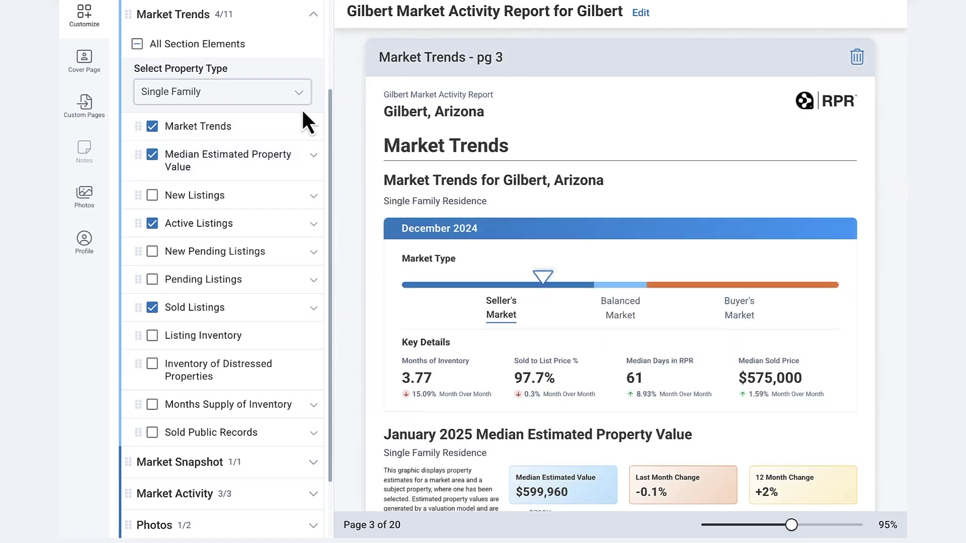
pyautogui.scroll(-1, 302, 112)
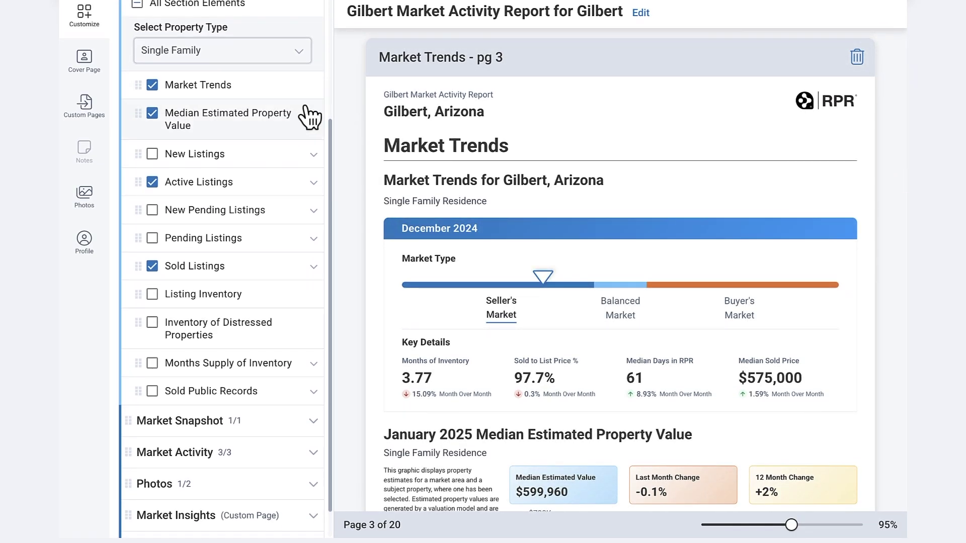
pyautogui.click(152, 238)
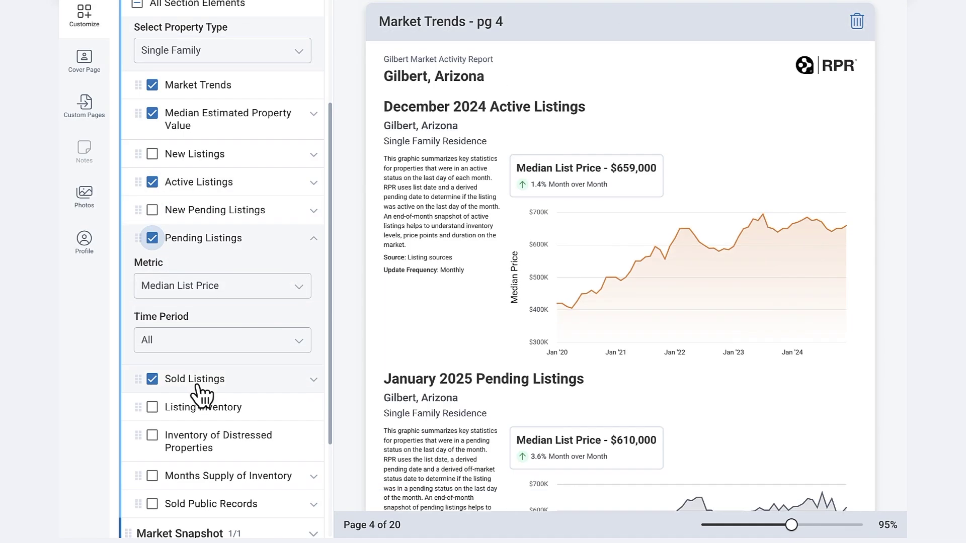
pyautogui.scroll(-1, 201, 395)
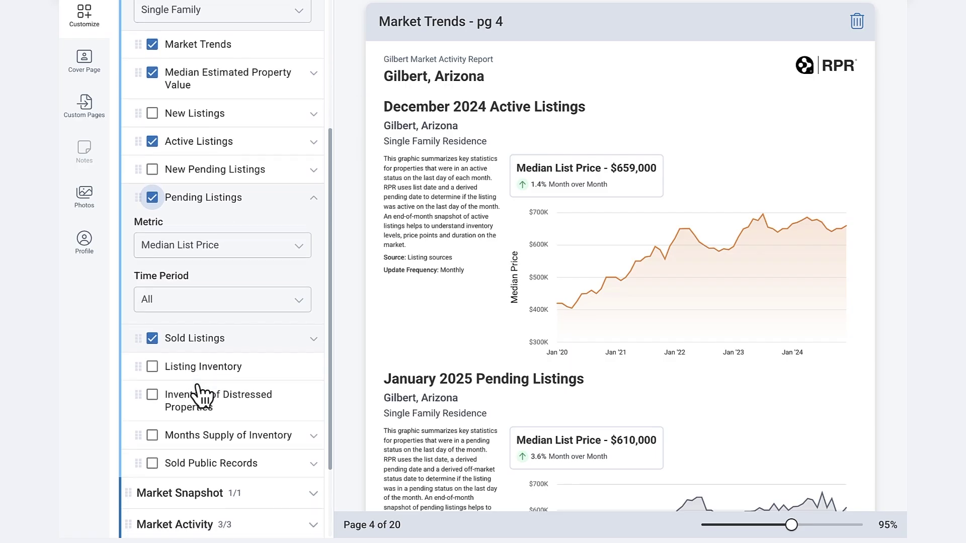
pyautogui.click(152, 434)
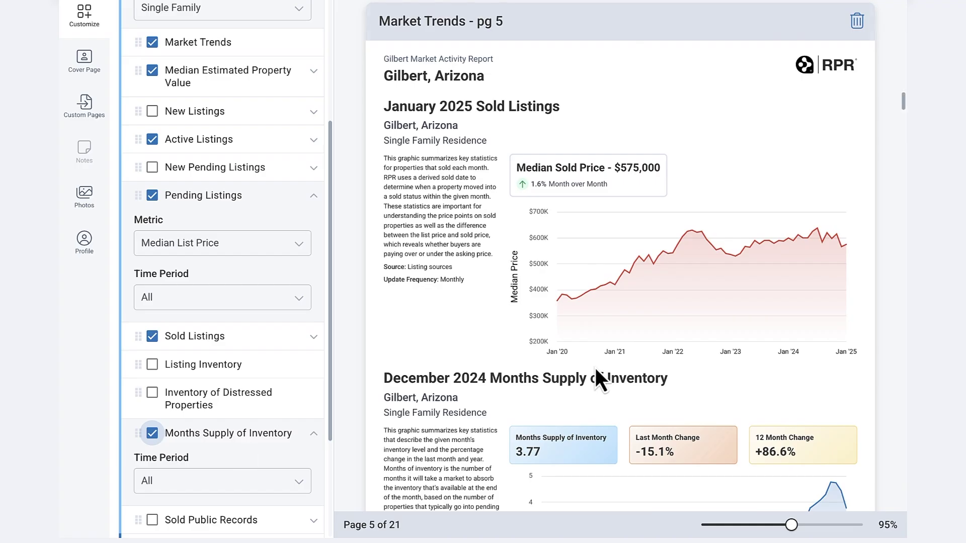
pyautogui.scroll(-4, 594, 372)
pyautogui.click(313, 72)
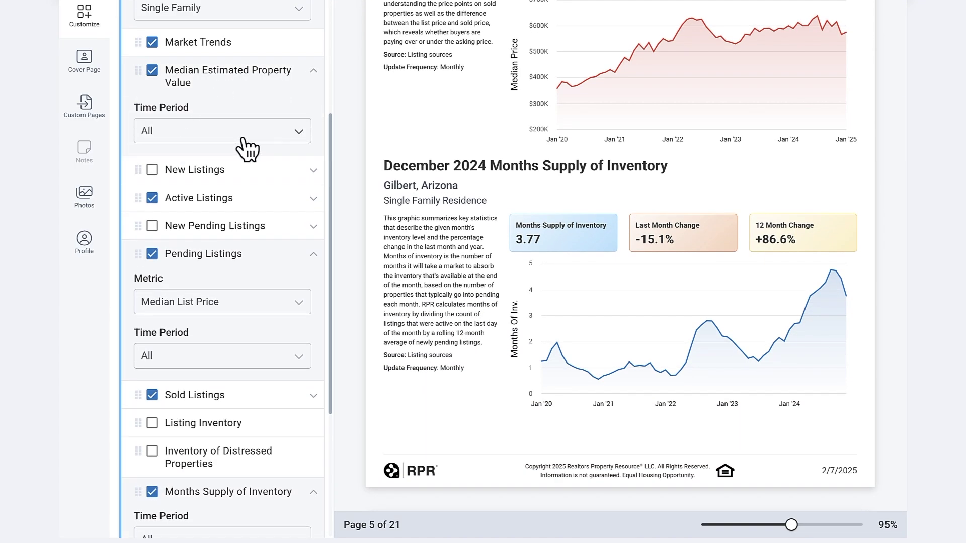
# Step: Keep Median Estimated Property Value's time period at All and expand Market Snapshot
pyautogui.click(303, 132)
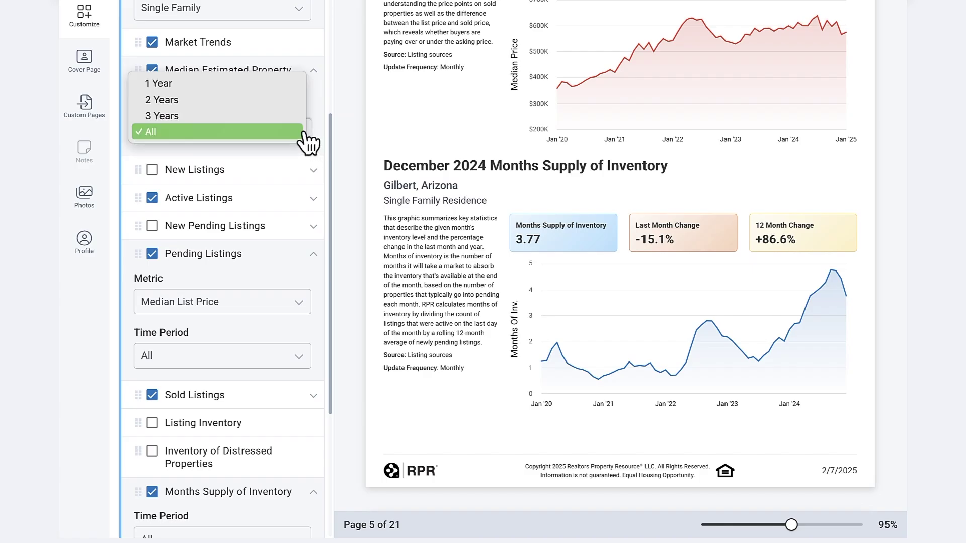
pyautogui.click(301, 132)
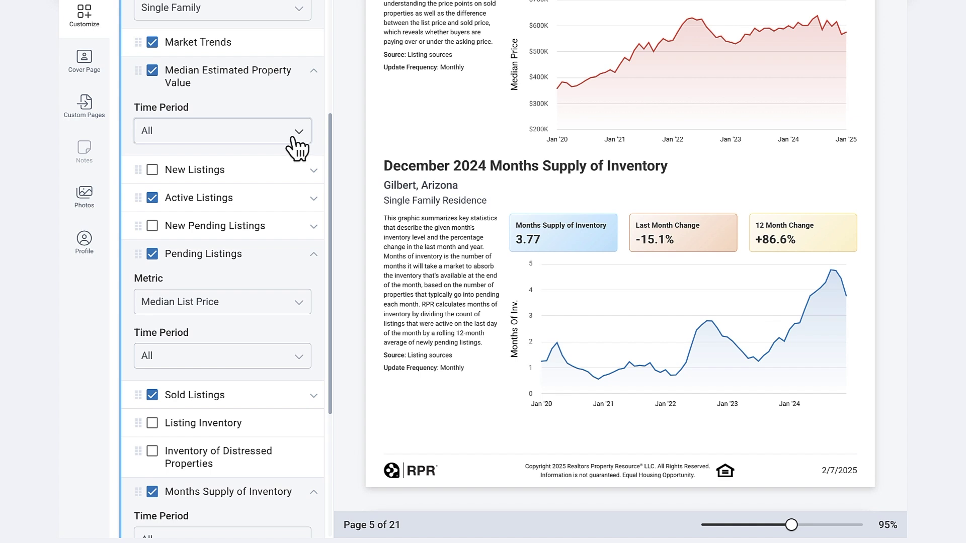
pyautogui.scroll(-5, 297, 219)
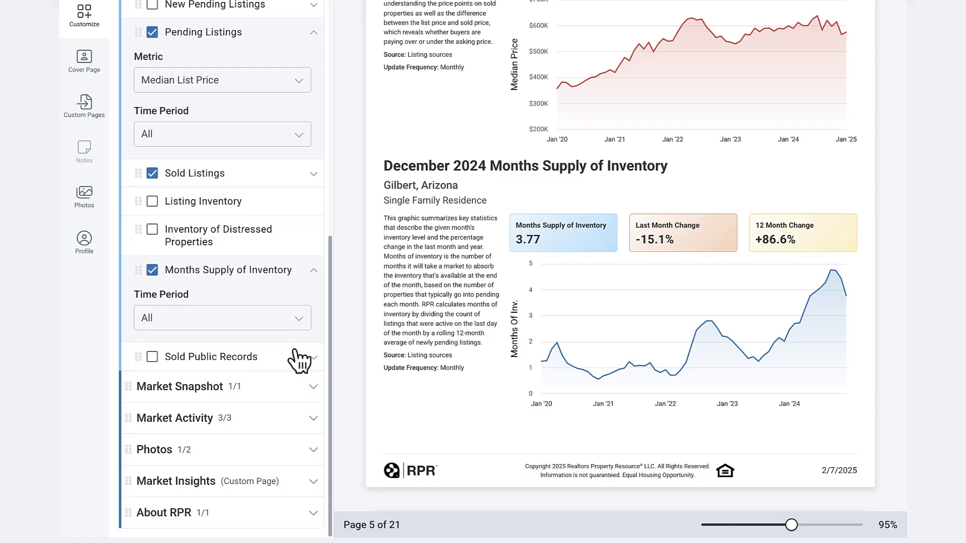
pyautogui.click(319, 392)
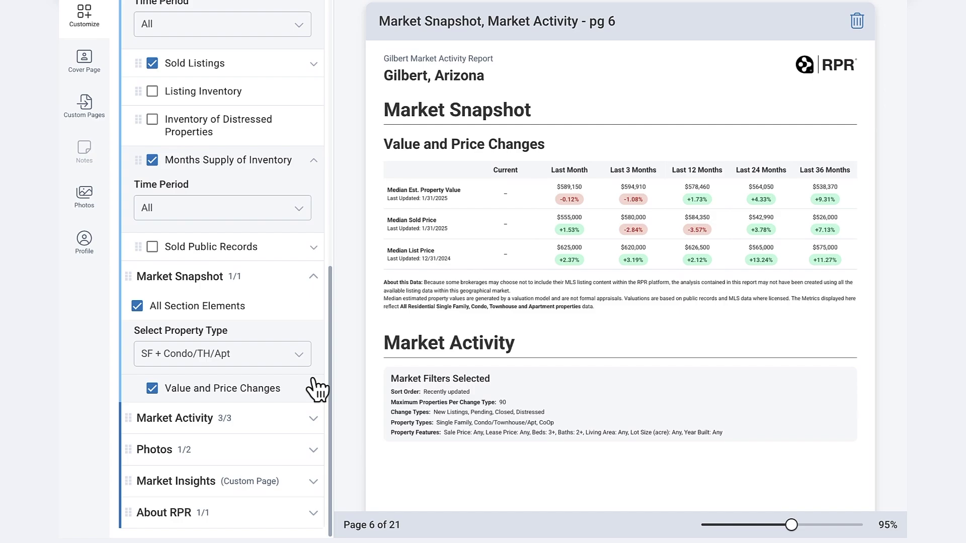
# Step: Set Market Snapshot to Single Family, expand Value and Price Changes, then expand Market Activity
pyautogui.click(300, 361)
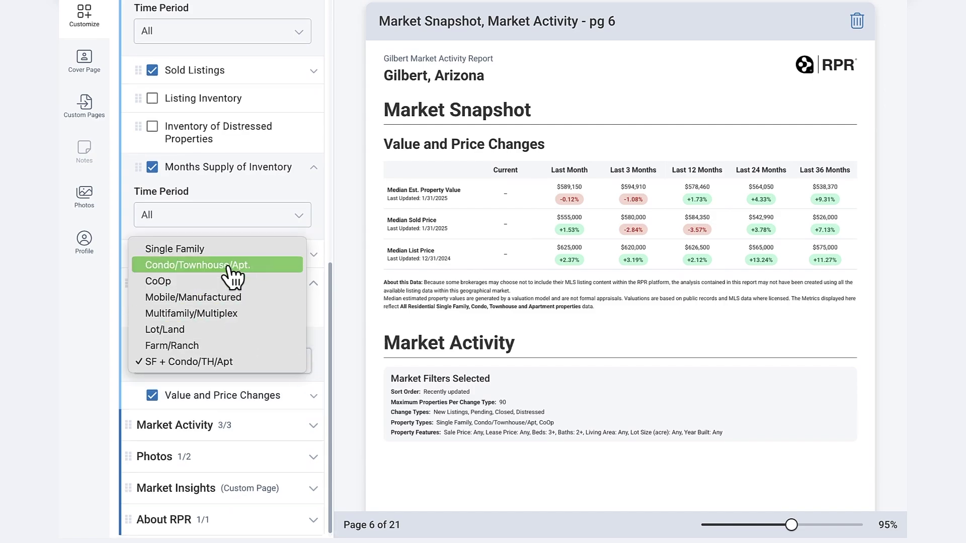
pyautogui.click(230, 250)
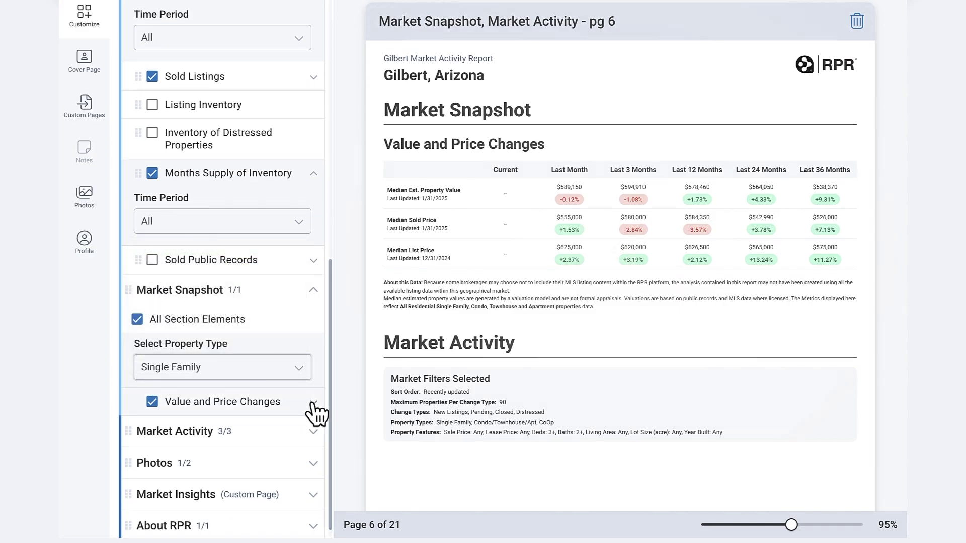
pyautogui.click(310, 402)
pyautogui.scroll(-2, 308, 407)
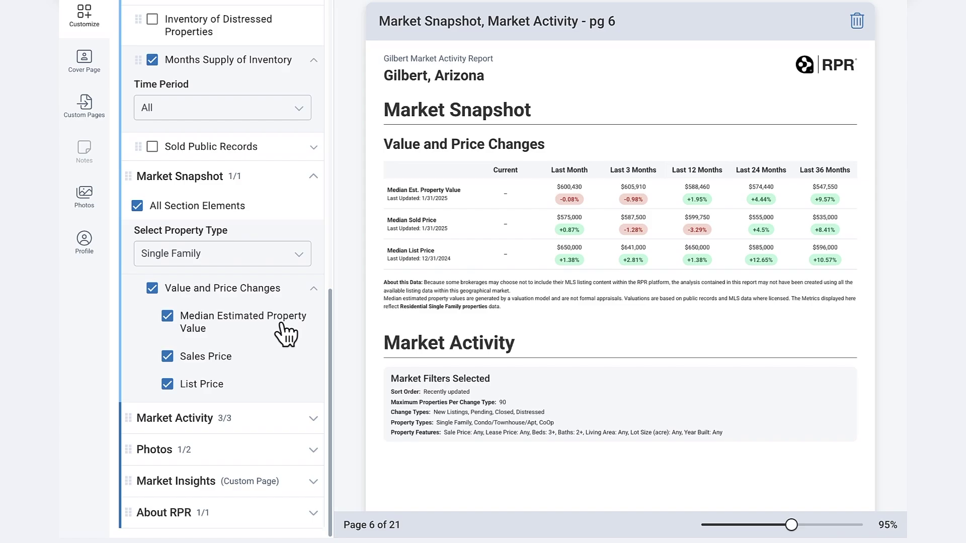
pyautogui.click(312, 425)
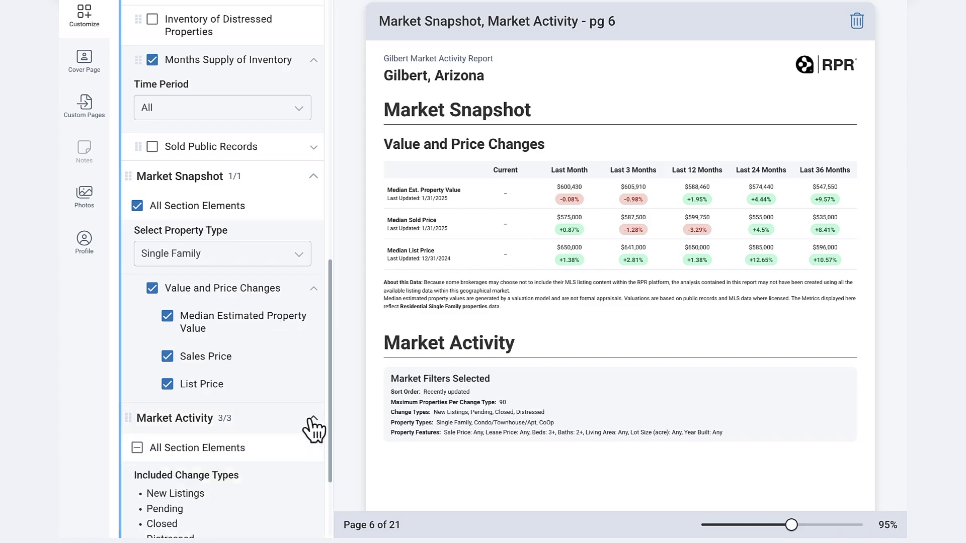
pyautogui.scroll(-1, 311, 429)
pyautogui.scroll(-4, 311, 427)
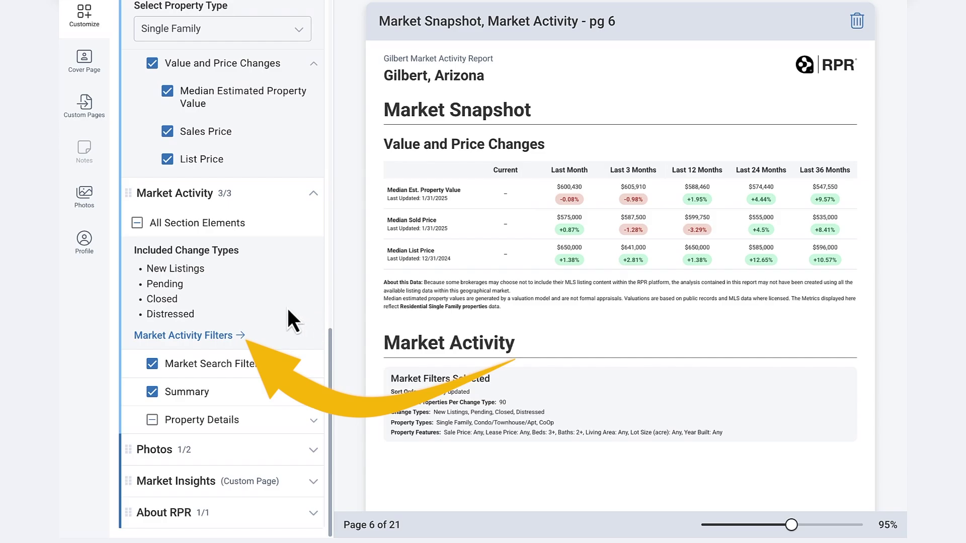
# Step: Limit Market Activity filters to Last Month changes and exclude lease listings
pyautogui.click(223, 337)
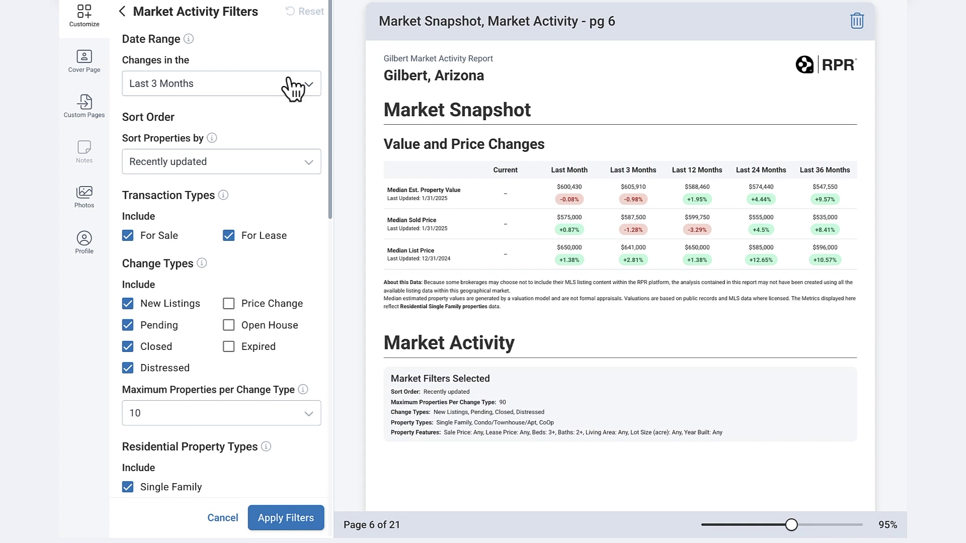
pyautogui.click(305, 83)
pyautogui.click(293, 66)
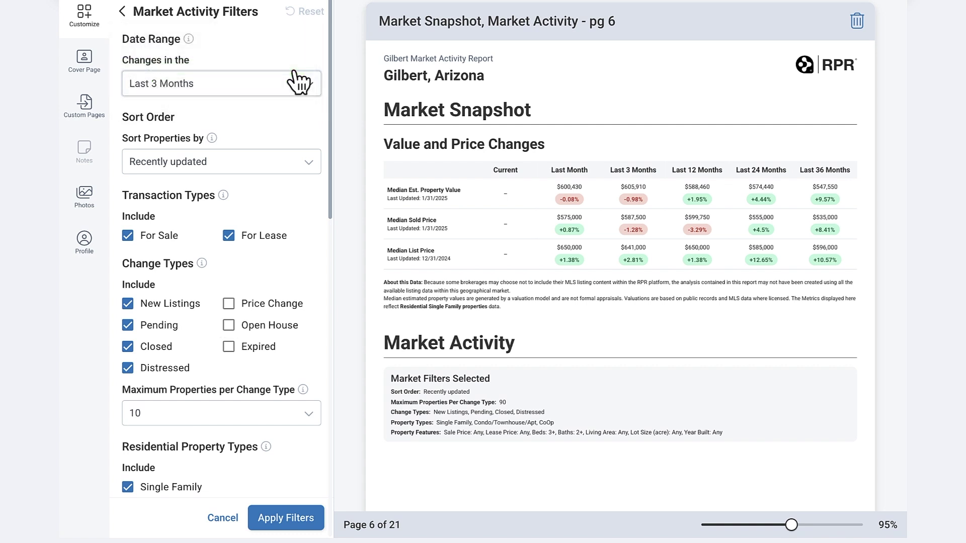
pyautogui.scroll(-1, 276, 181)
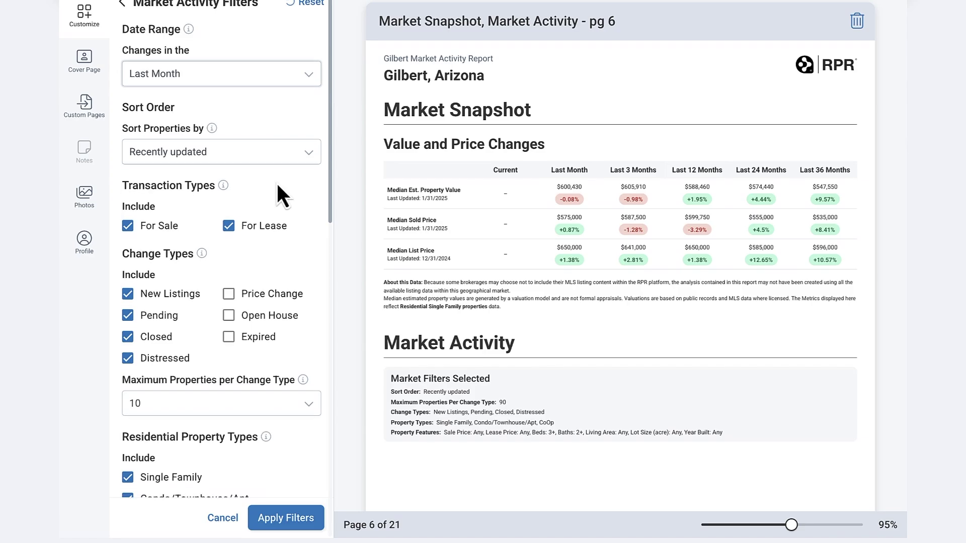
pyautogui.scroll(-2, 275, 176)
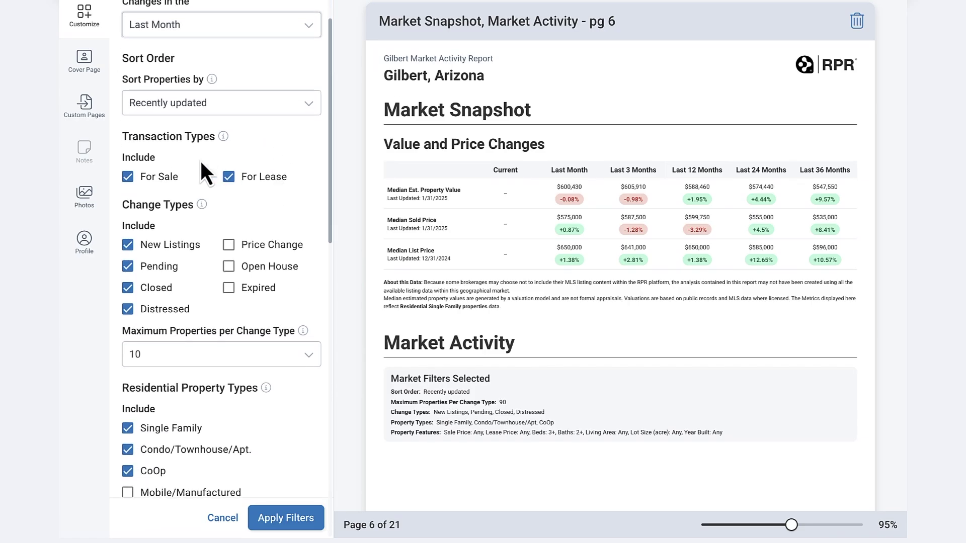
pyautogui.click(228, 177)
# Step: Keep Maximum Properties at 10 per change type and uncheck CoOp and Condo/Townhouse/Apt
pyautogui.scroll(-3, 264, 222)
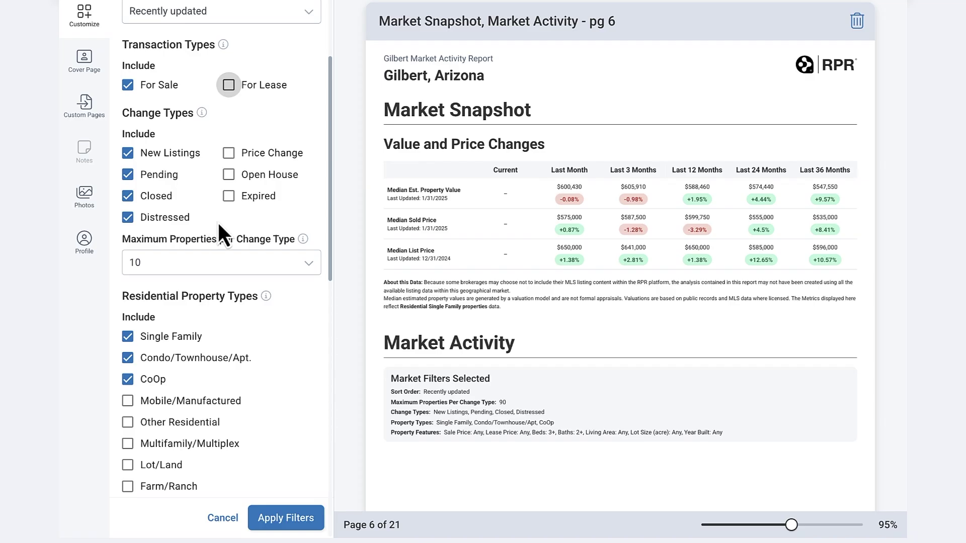
pyautogui.scroll(-2, 218, 221)
pyautogui.scroll(-1, 221, 231)
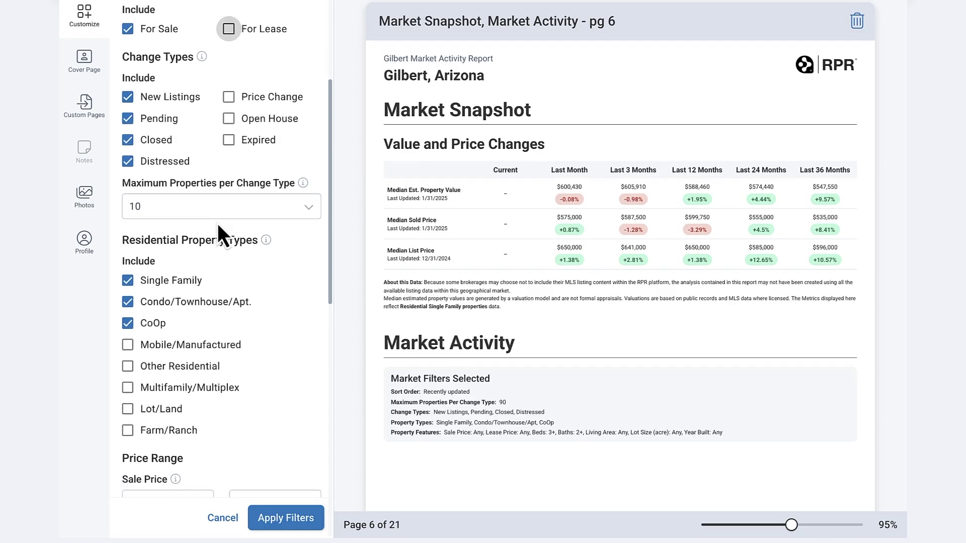
pyautogui.scroll(-1, 218, 224)
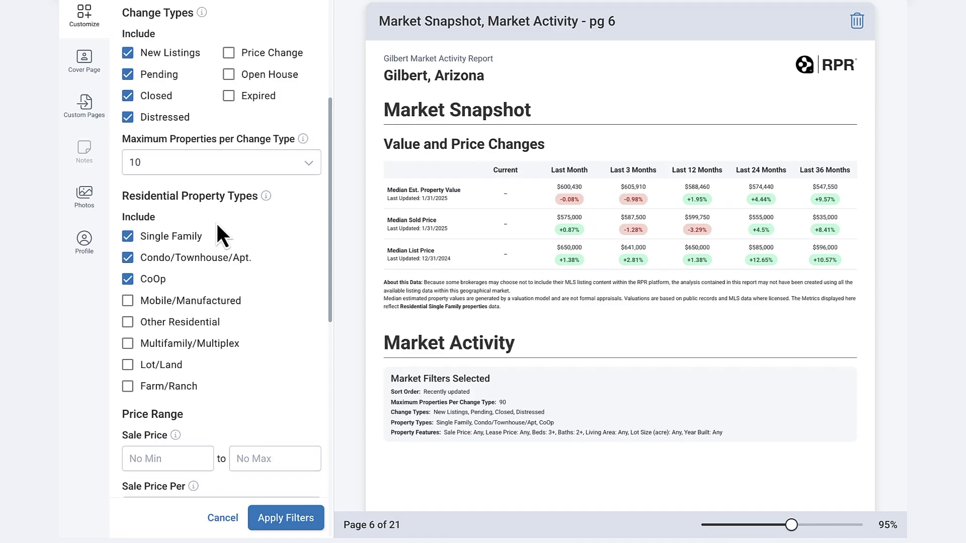
pyautogui.click(307, 160)
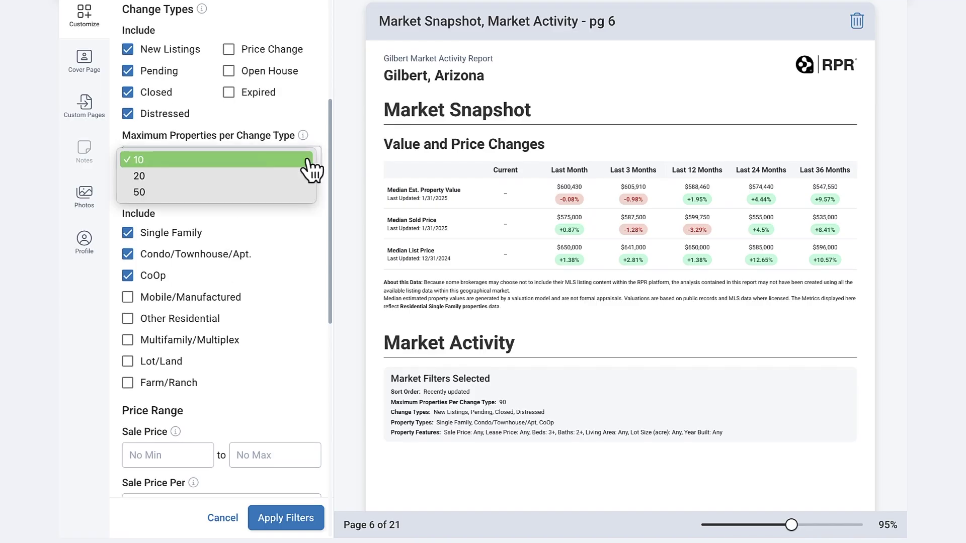
pyautogui.click(307, 160)
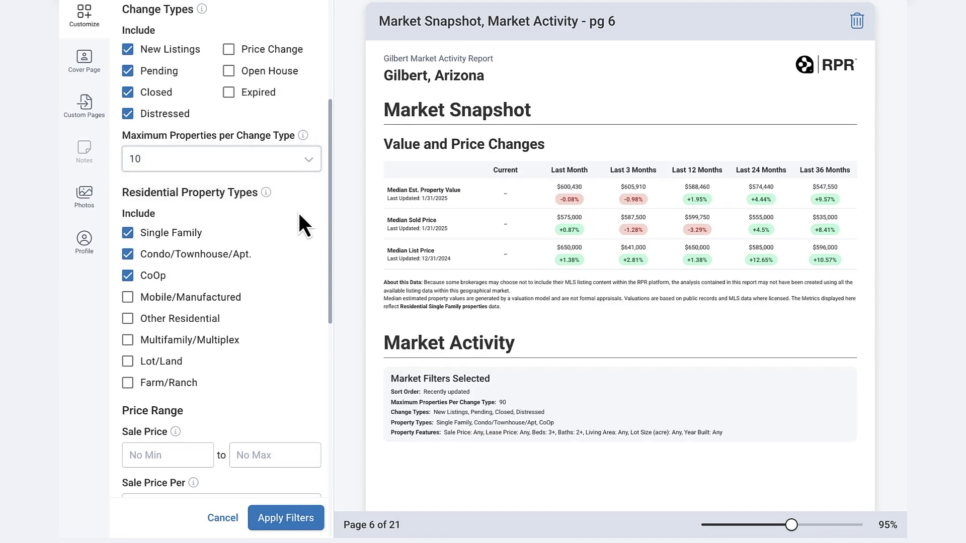
pyautogui.scroll(-2, 287, 224)
pyautogui.click(128, 167)
pyautogui.click(127, 146)
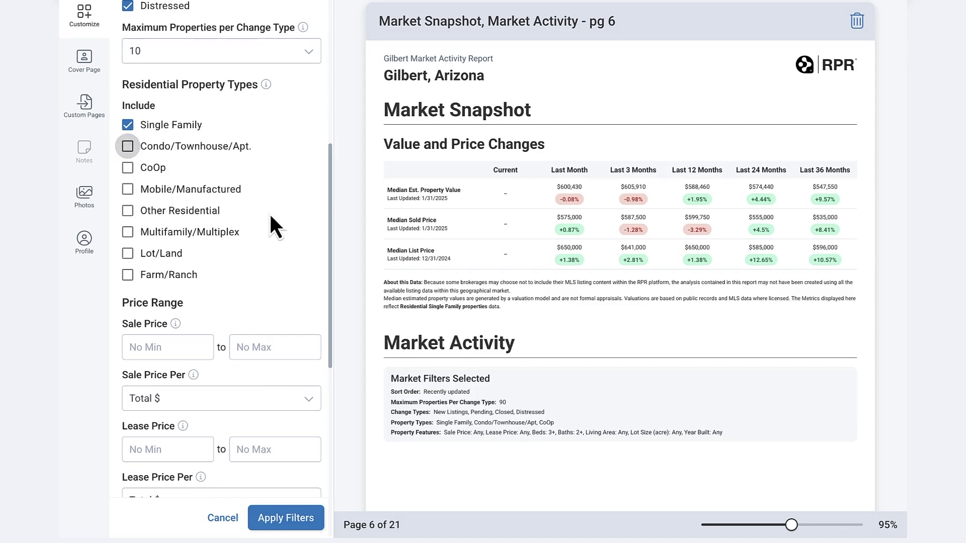
# Step: Apply the Single Family Market Activity filters to the report
pyautogui.scroll(-1, 270, 216)
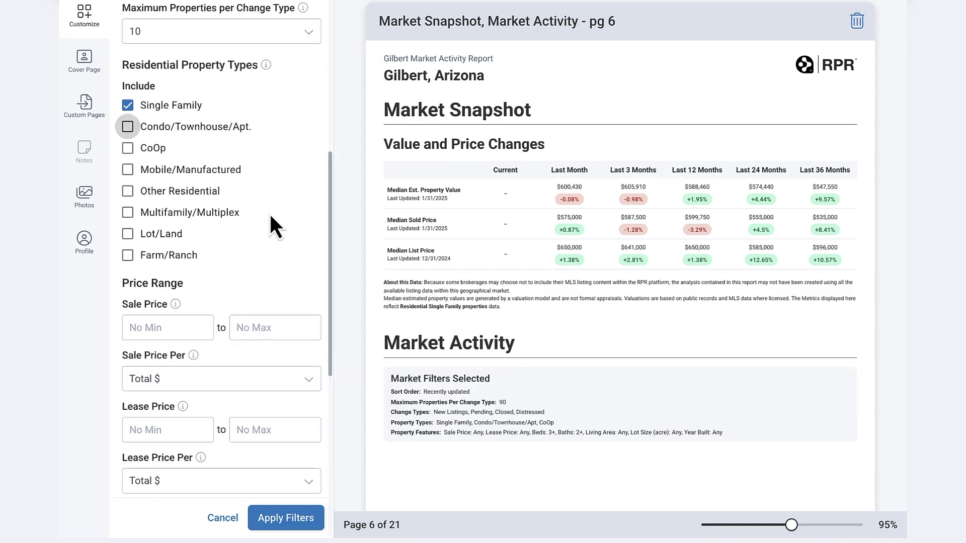
pyautogui.scroll(-1, 269, 213)
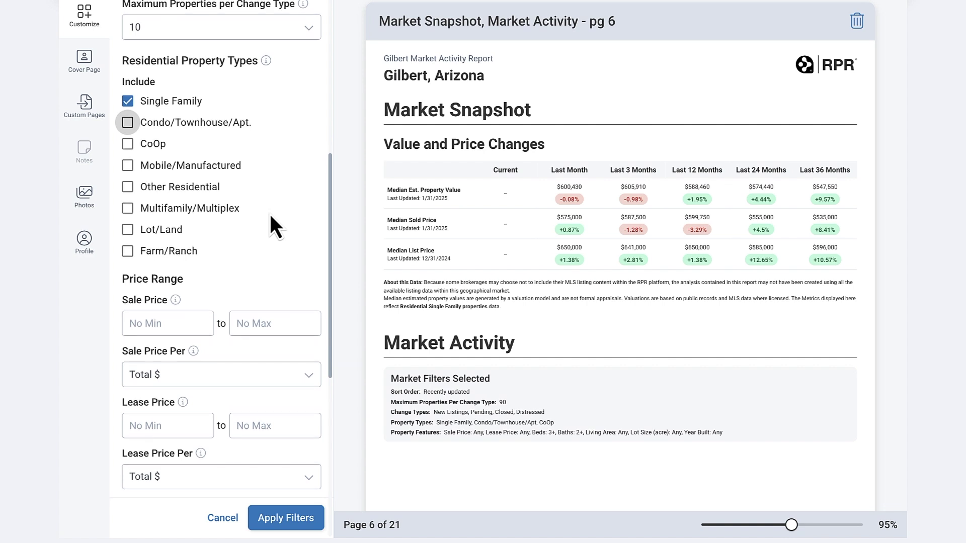
pyautogui.scroll(-3, 267, 210)
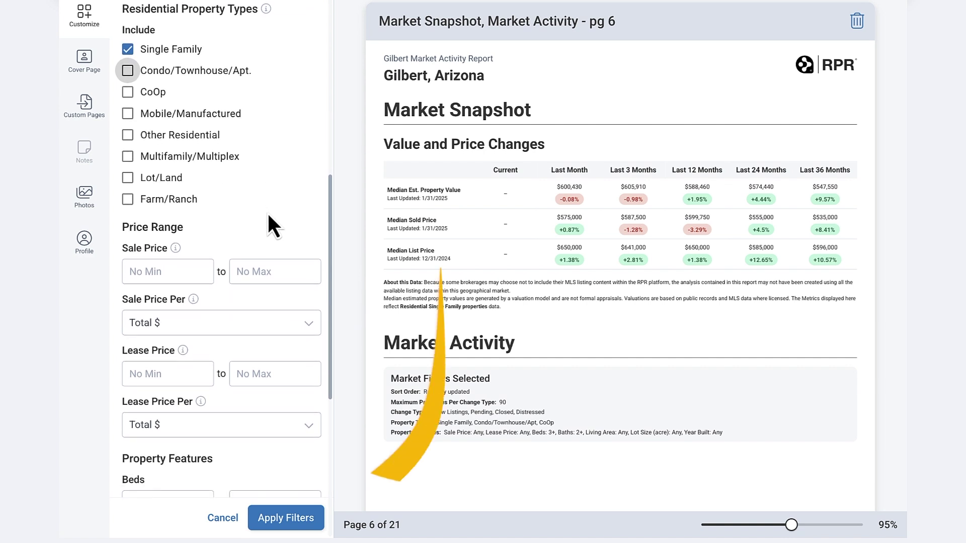
pyautogui.scroll(-6, 269, 215)
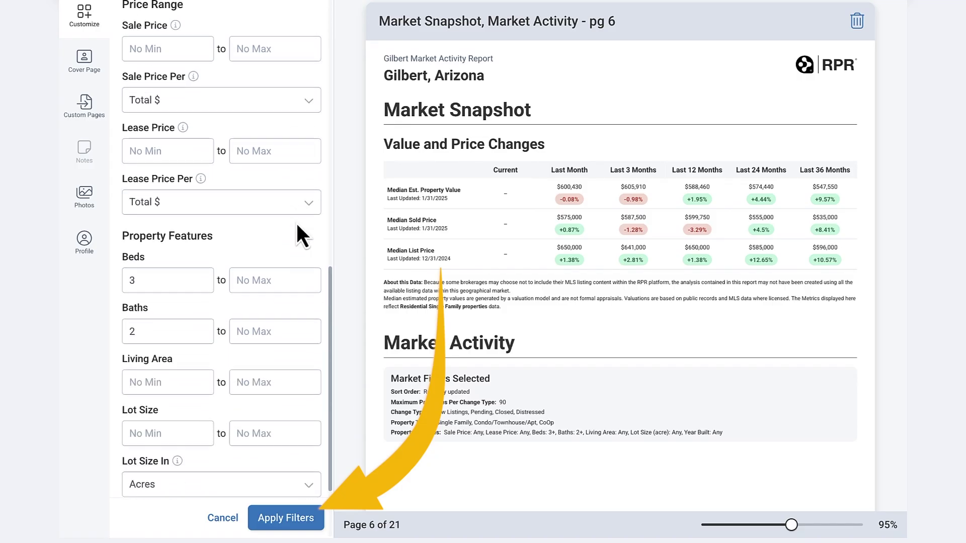
pyautogui.scroll(-3, 301, 226)
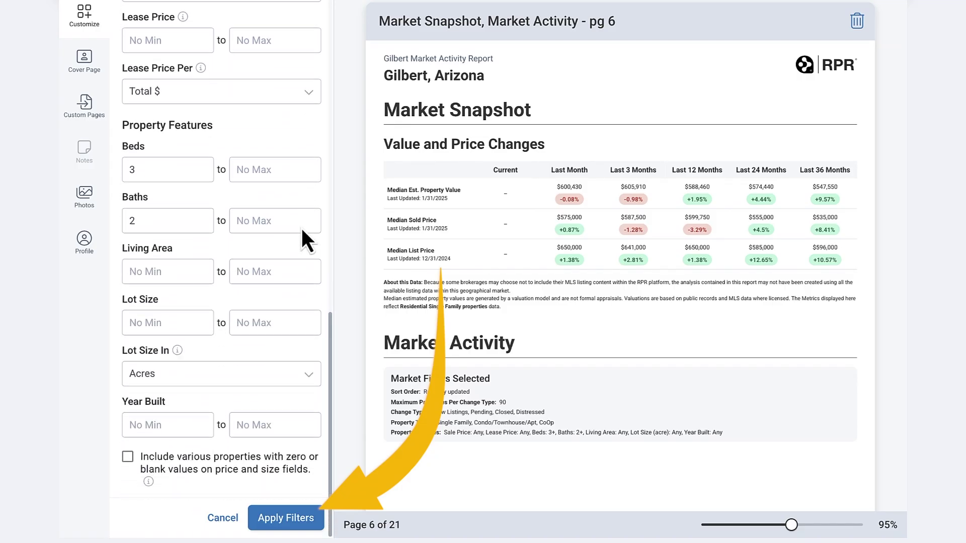
pyautogui.click(294, 518)
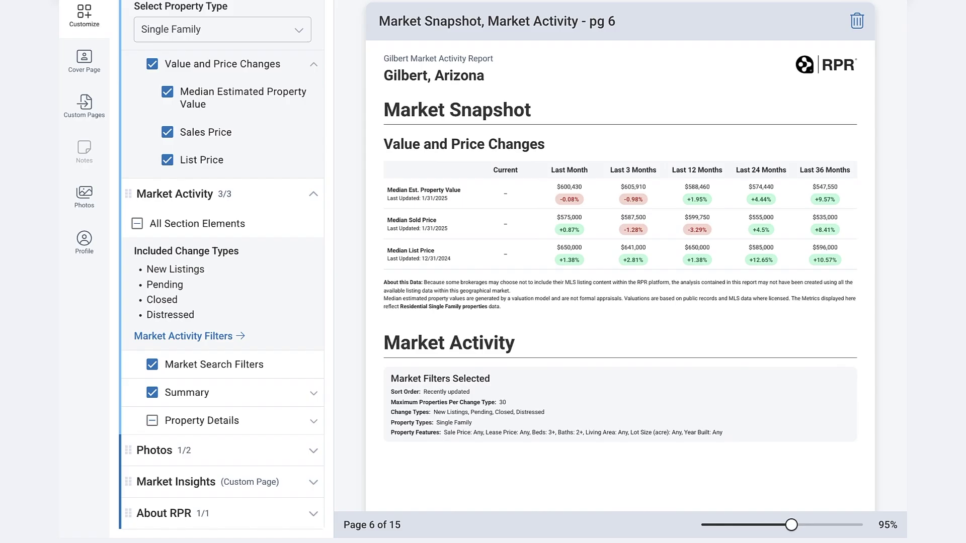
# Step: Keep the Summary section, include all Property Details elements, and exclude Property Description
pyautogui.click(284, 395)
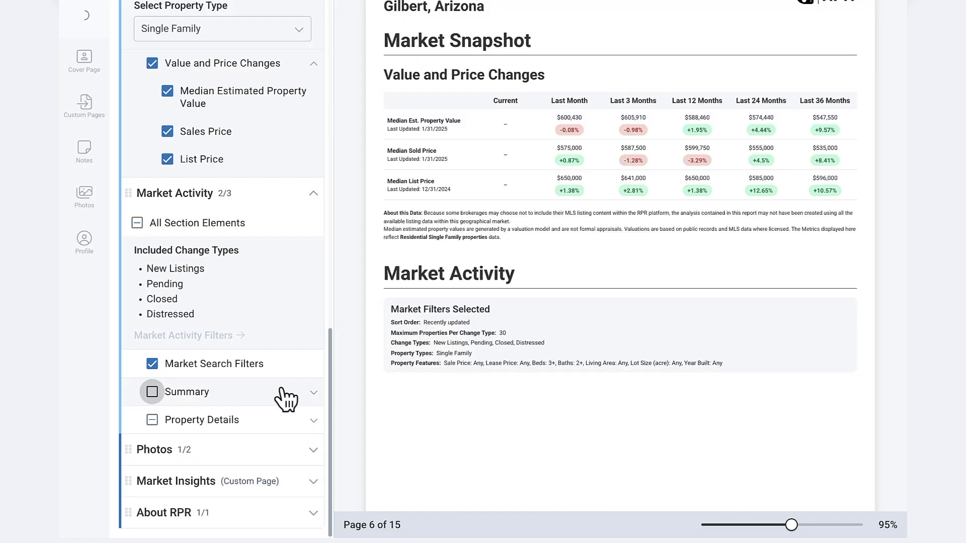
pyautogui.click(152, 392)
pyautogui.scroll(-1, 251, 402)
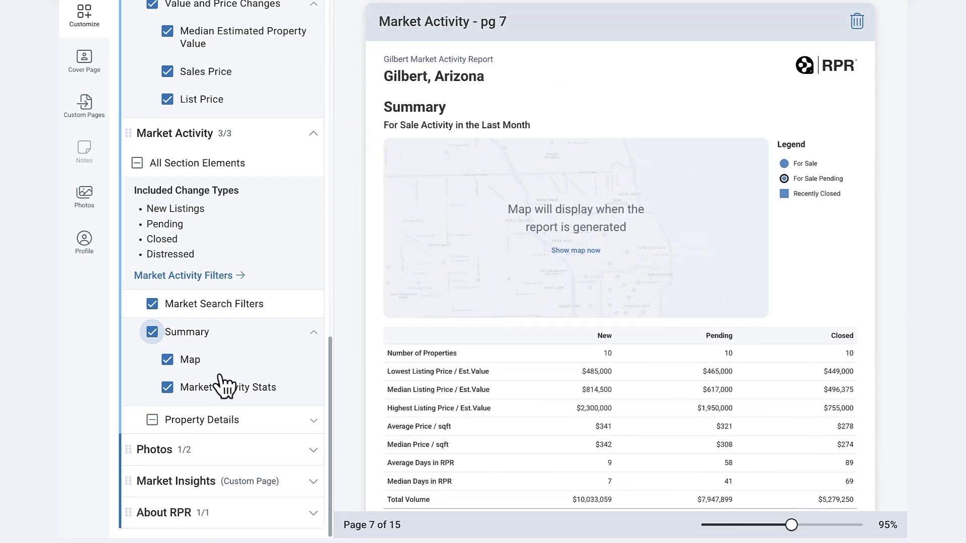
pyautogui.click(258, 425)
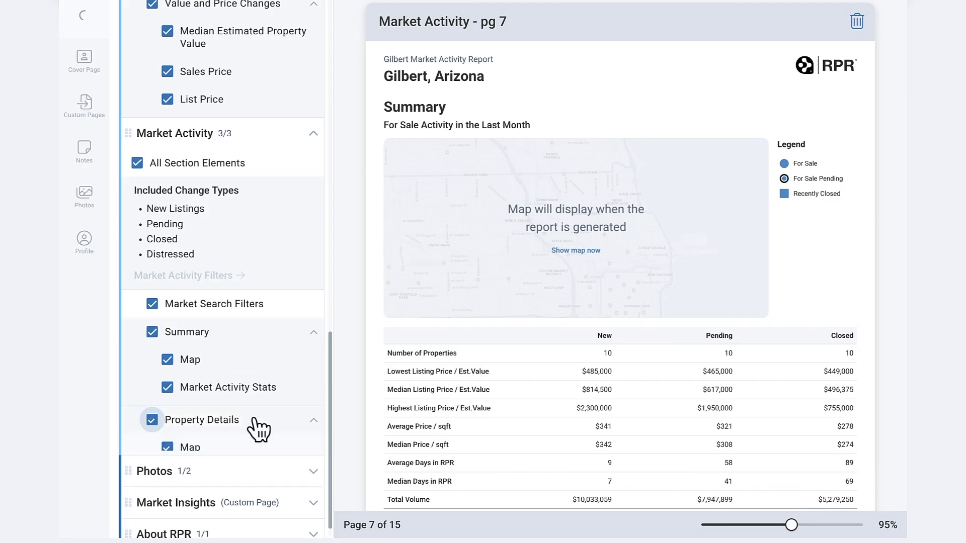
pyautogui.scroll(-2, 257, 427)
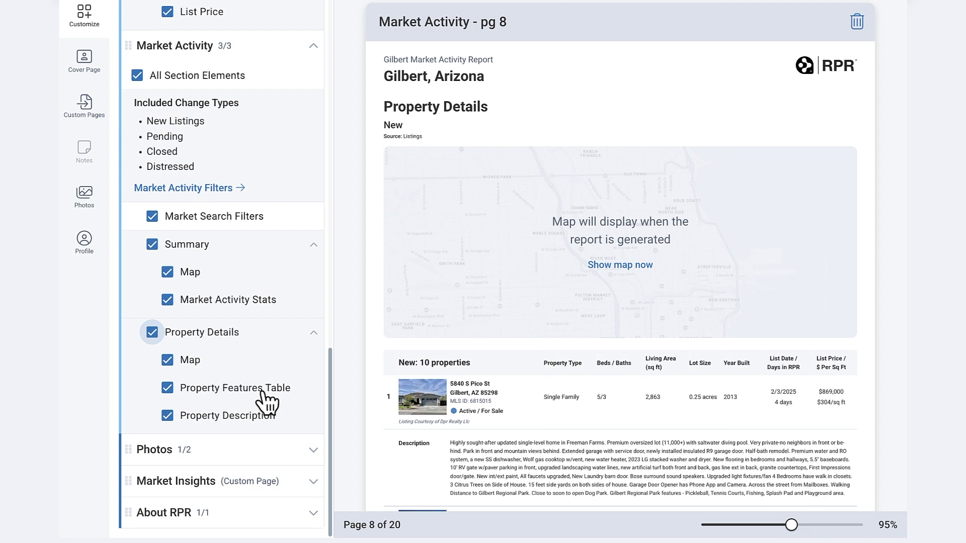
pyautogui.click(167, 415)
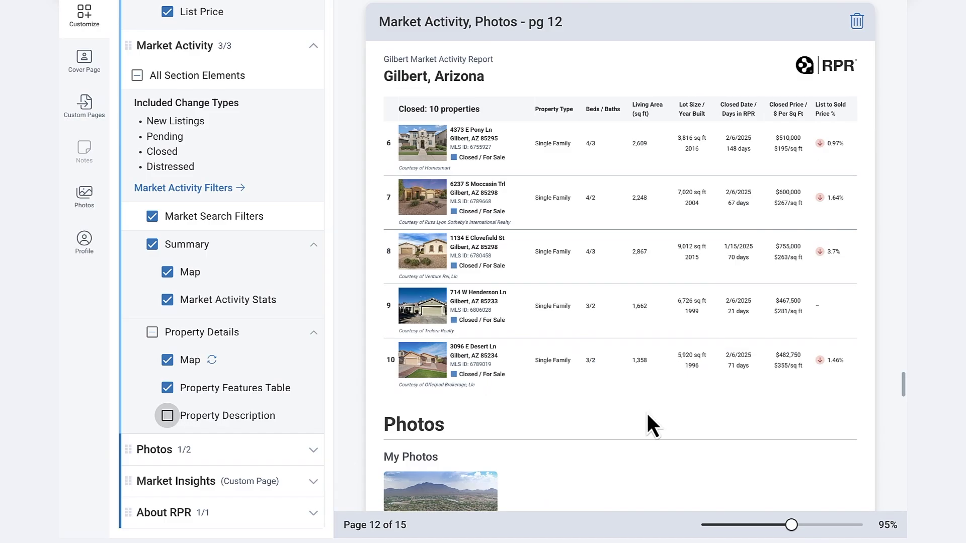
pyautogui.scroll(-15, 646, 408)
pyautogui.scroll(-18, 649, 409)
pyautogui.scroll(-10, 645, 409)
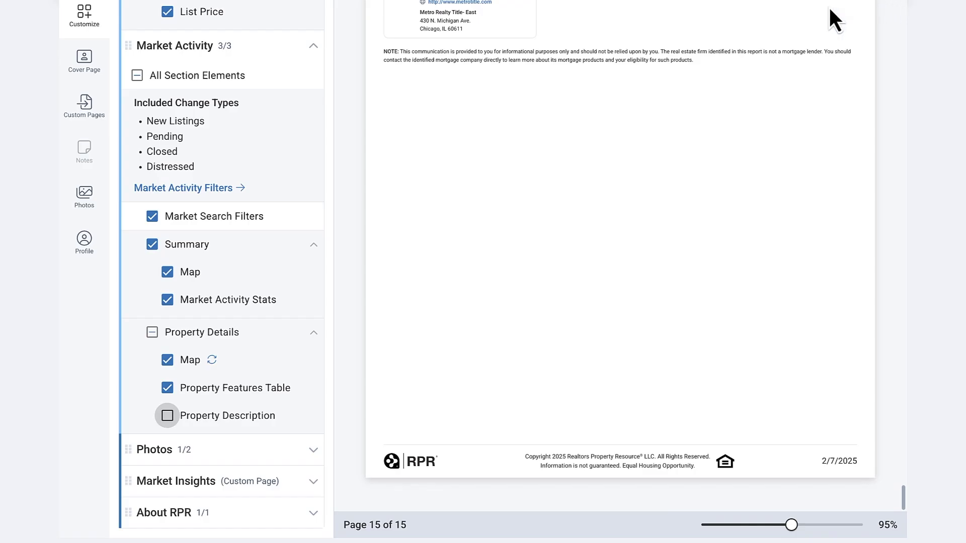
pyautogui.scroll(20, 809, 86)
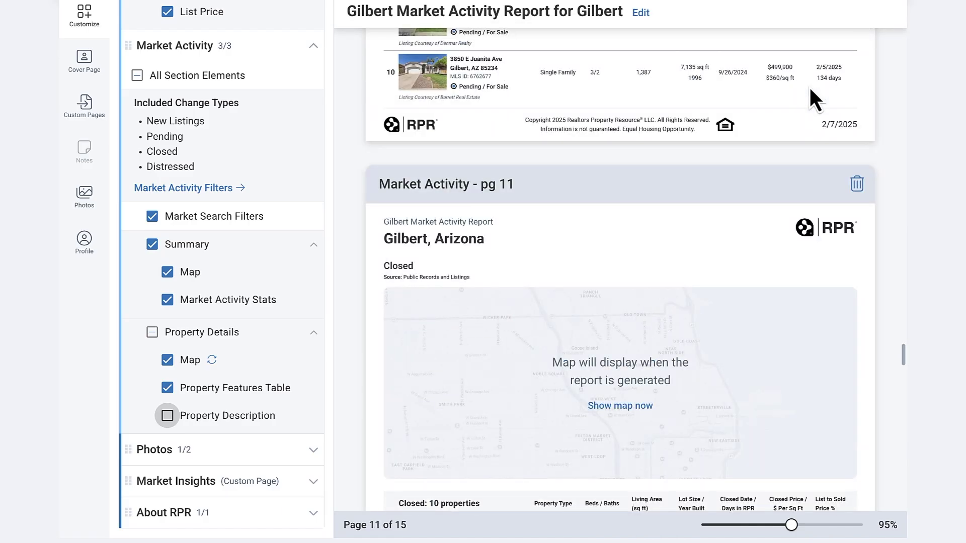
pyautogui.scroll(20, 809, 85)
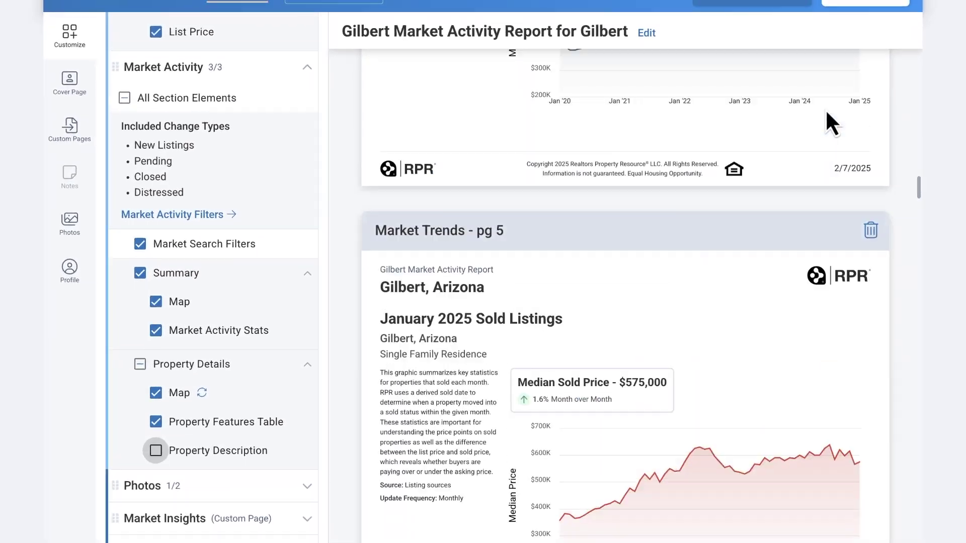
pyautogui.scroll(15, 828, 113)
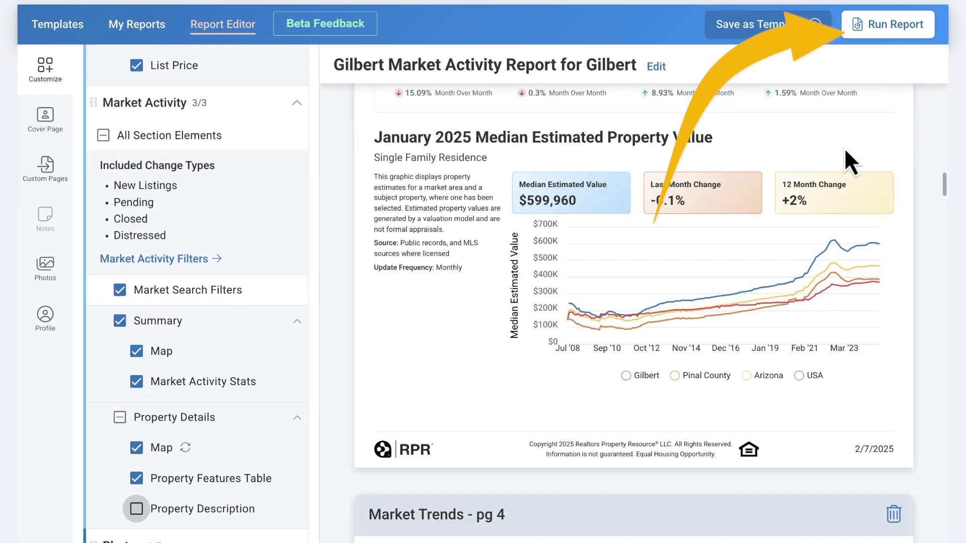
pyautogui.scroll(6, 845, 149)
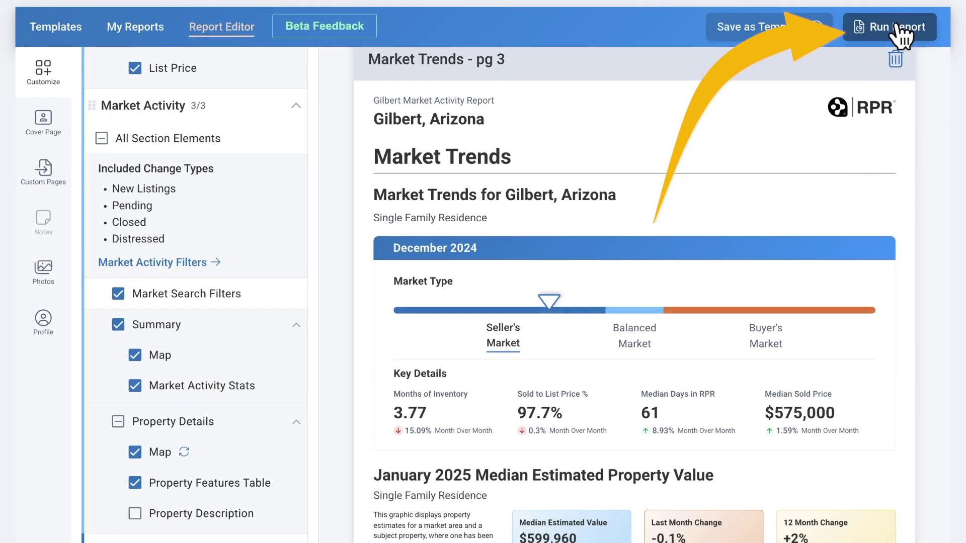
# Step: Run and save the Gilbert Market Activity Report, then copy its dynamic link
pyautogui.click(896, 28)
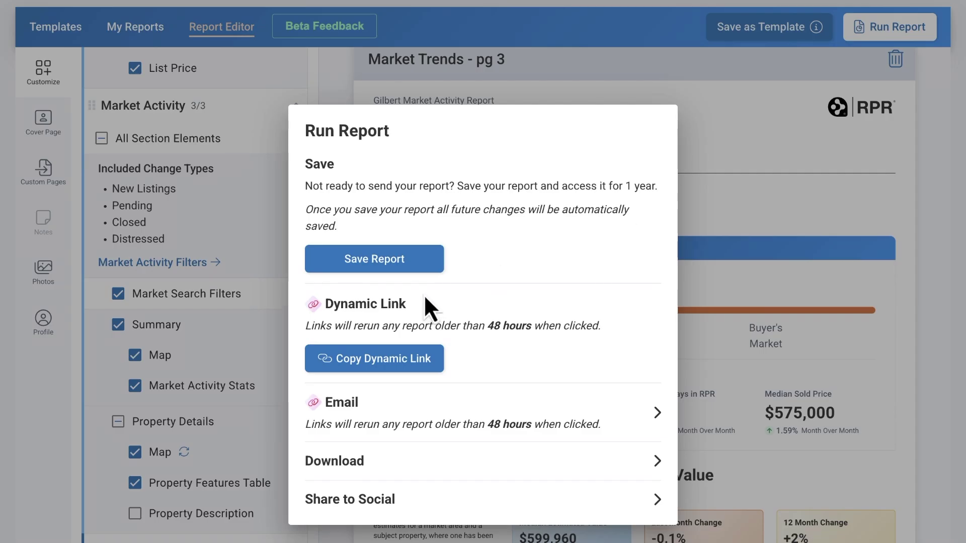
pyautogui.click(405, 271)
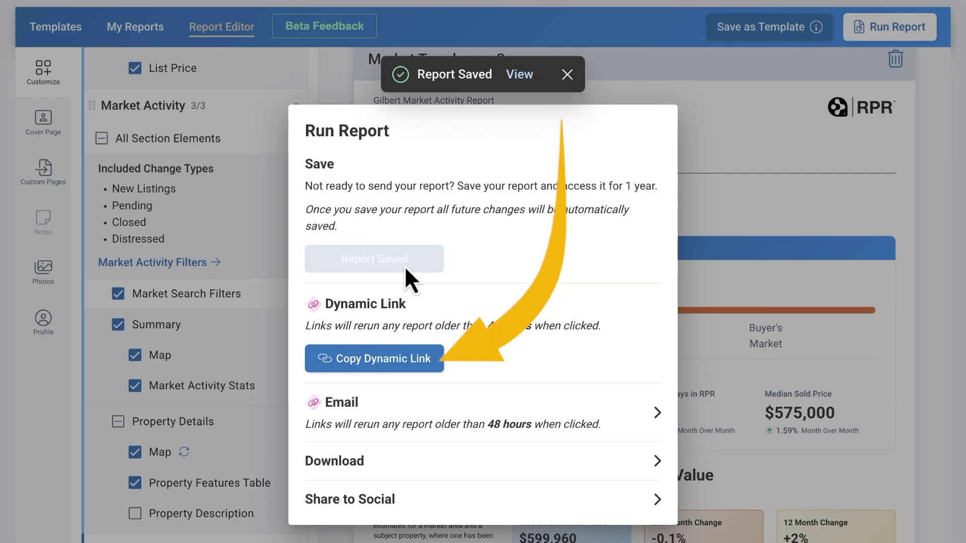
pyautogui.click(384, 375)
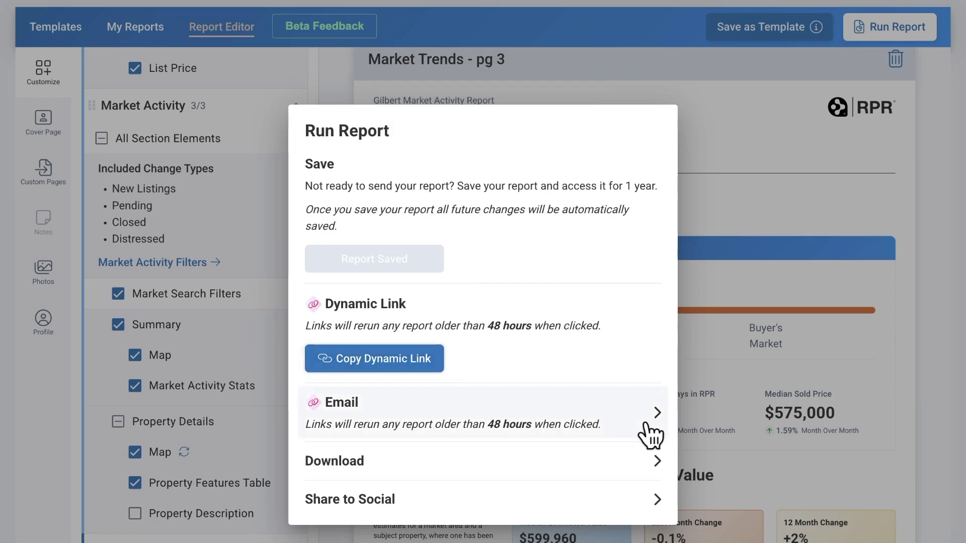
# Step: Review the Email form and Share to Social options, returning to sharing options each time
pyautogui.click(666, 426)
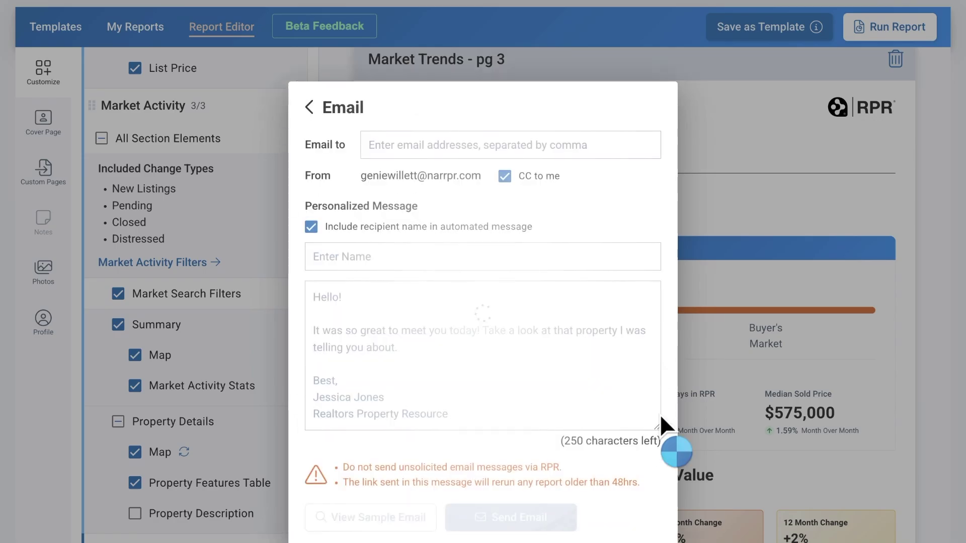
pyautogui.click(308, 107)
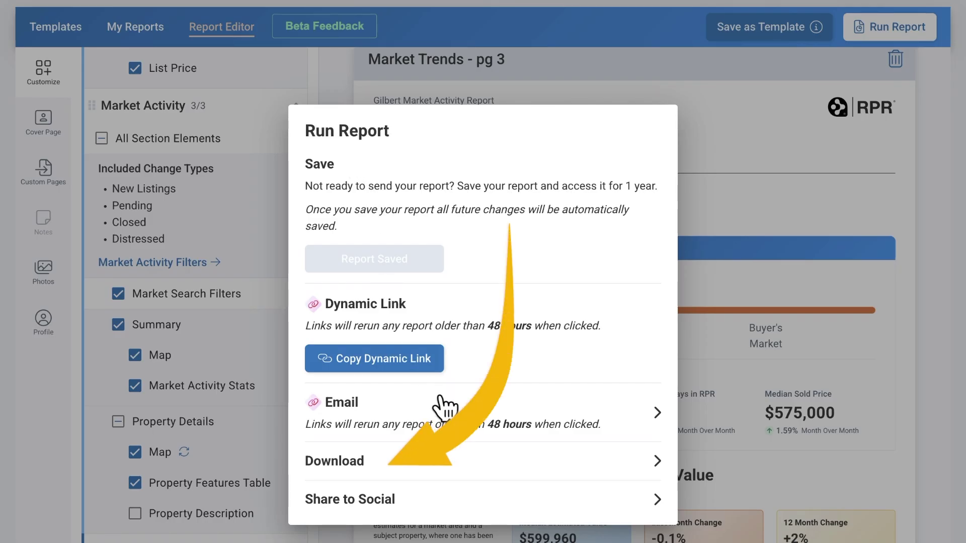
pyautogui.click(636, 496)
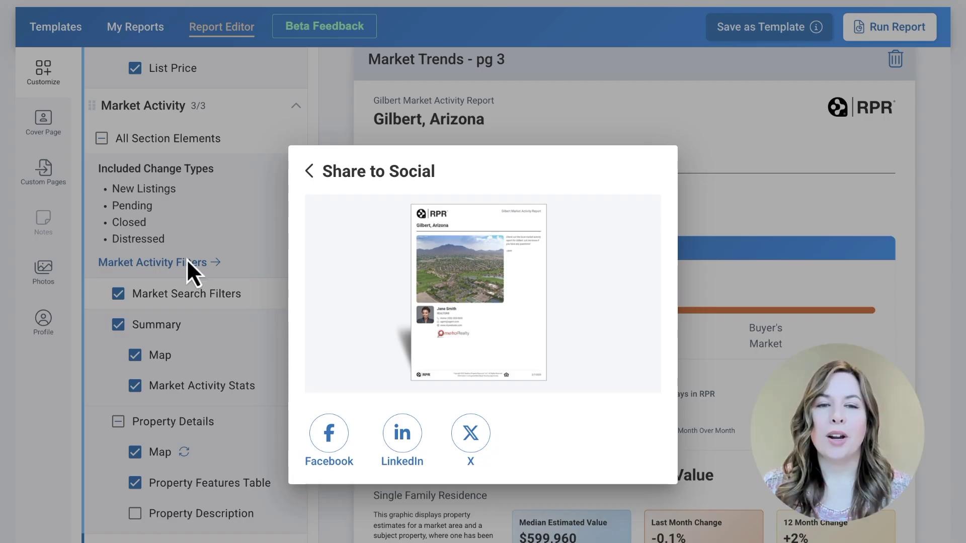
pyautogui.click(308, 172)
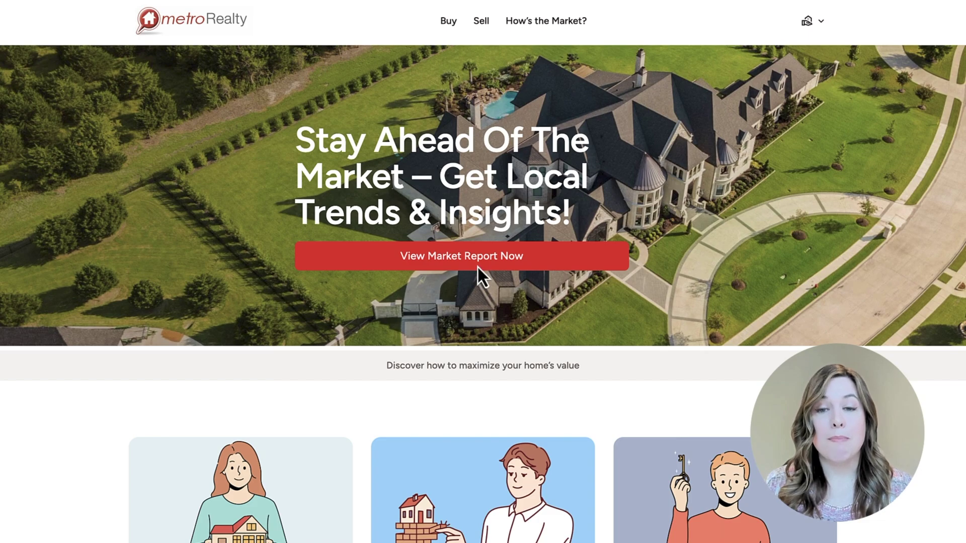
# Step: Go to the How's the Market? page via View Market Report Now and scroll to the request form
pyautogui.click(478, 266)
pyautogui.scroll(-2, 505, 268)
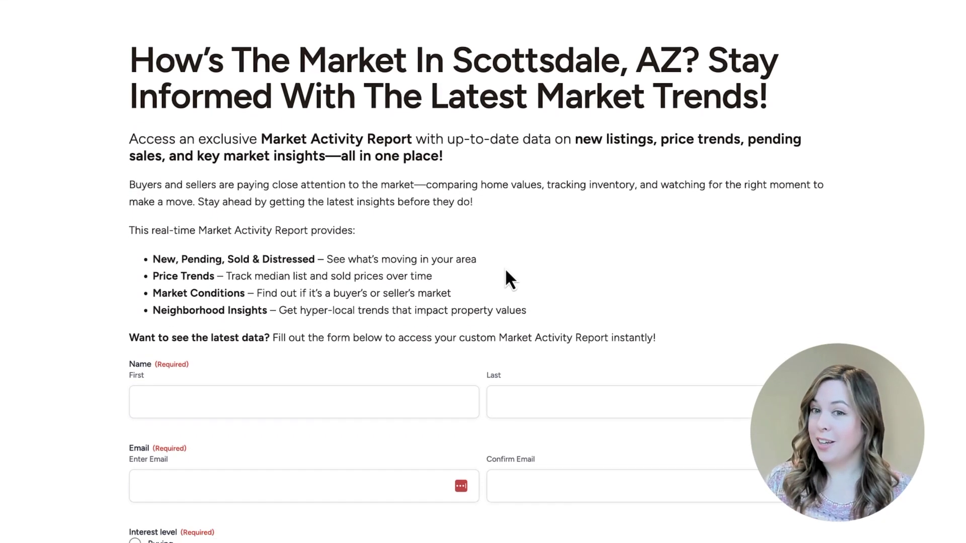